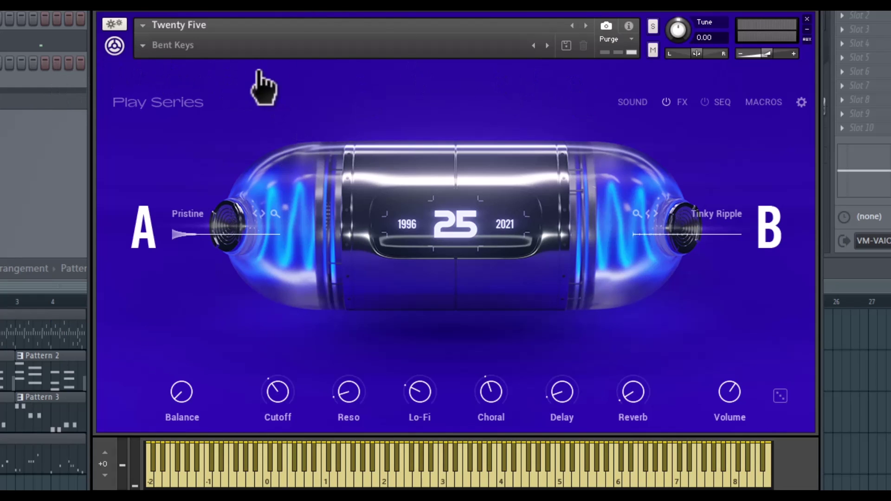
Browse the pages of layer A's sound source list and close it without picking a source
{"action": "left_click", "coordinate": [273, 214]}
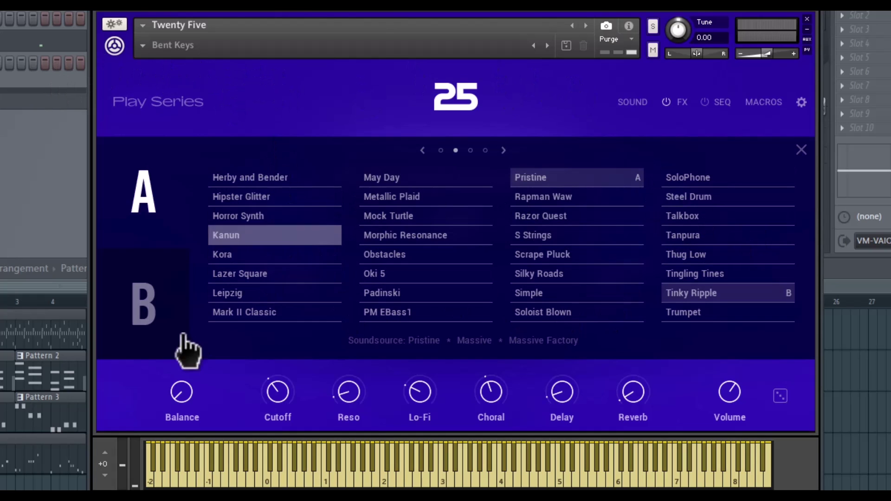
{"action": "left_click", "coordinate": [504, 150]}
{"action": "left_click", "coordinate": [504, 150]}
{"action": "left_click", "coordinate": [504, 150]}
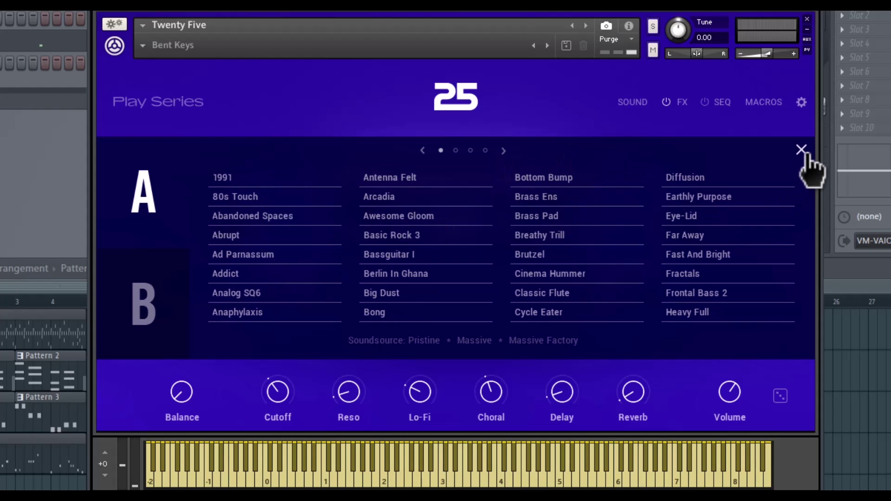
{"action": "left_click", "coordinate": [801, 149]}
Step layer A forward and back through the neighbouring sound sources
{"action": "left_click", "coordinate": [263, 214]}
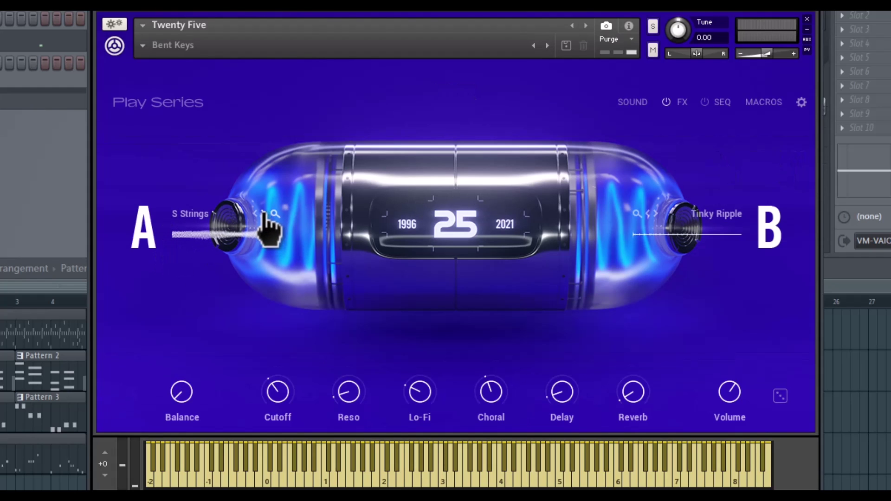
{"action": "left_click", "coordinate": [263, 214]}
{"action": "left_click", "coordinate": [256, 214]}
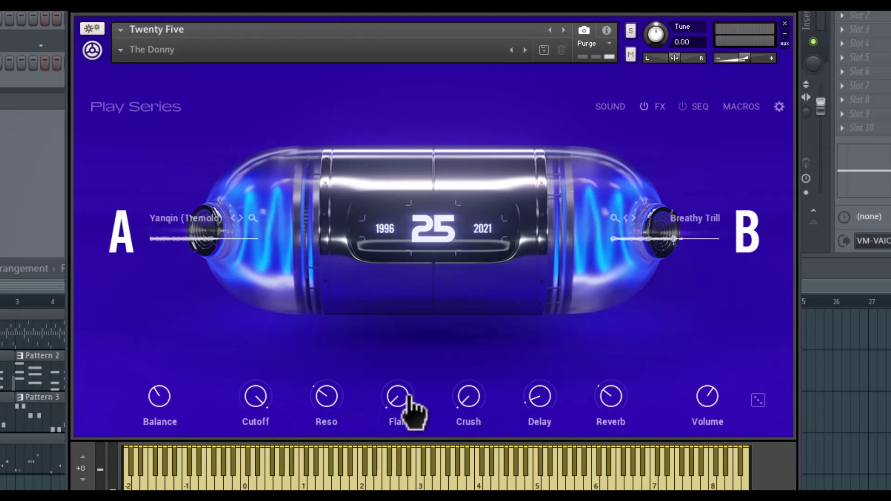
Randomize the patch repeatedly, ending on 1991 in layer A and Yanqin (Tremolo) in layer B
{"action": "mouse_move", "coordinate": [409, 400]}
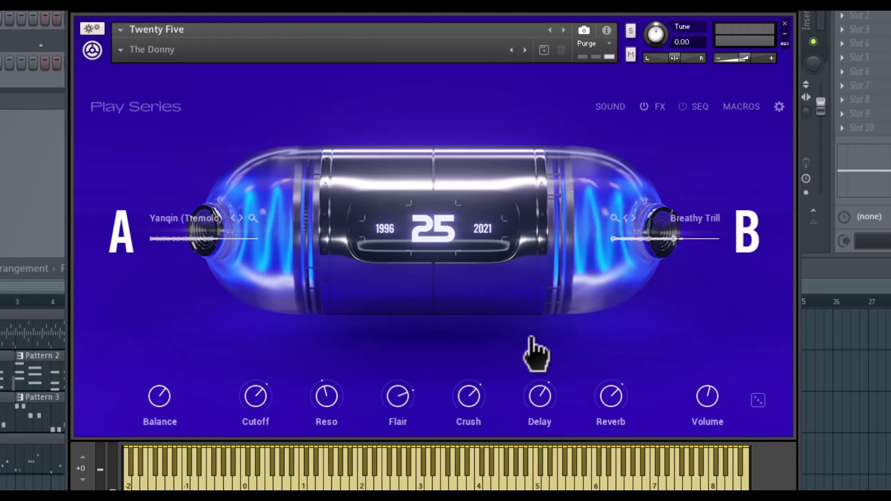
{"action": "left_click", "coordinate": [758, 400]}
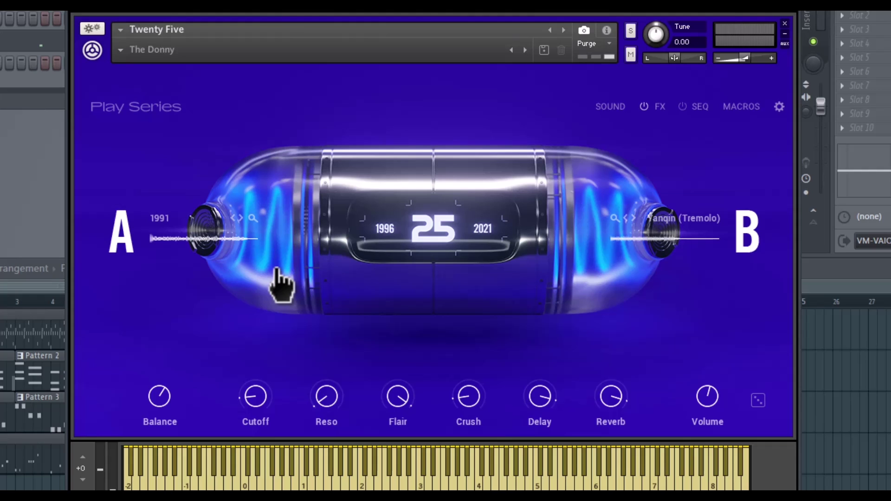
{"action": "left_click", "coordinate": [759, 400]}
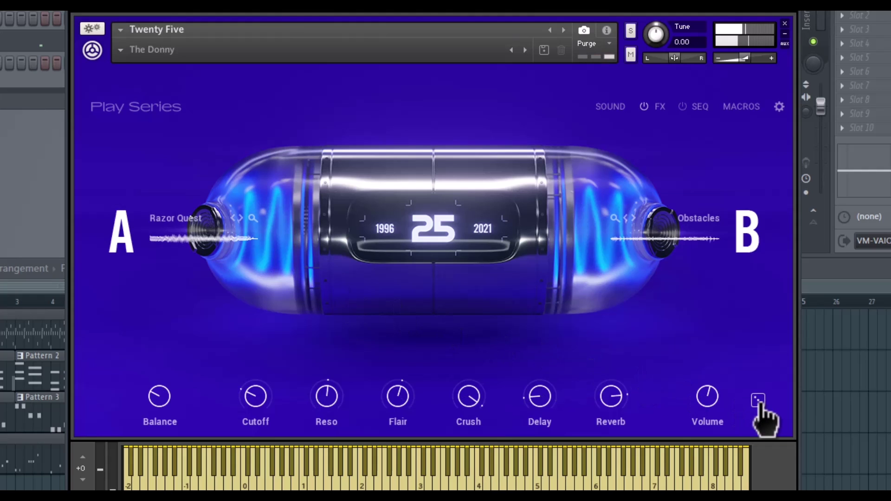
{"action": "left_click", "coordinate": [759, 400]}
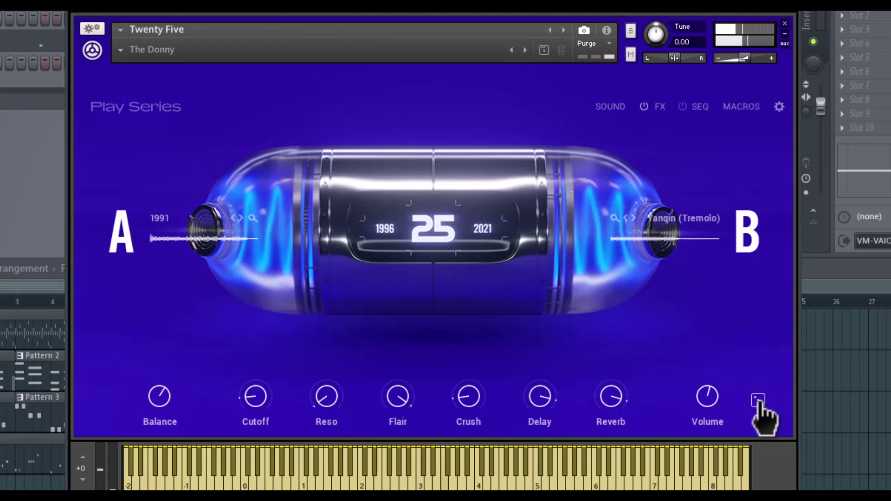
{"action": "left_click", "coordinate": [759, 400]}
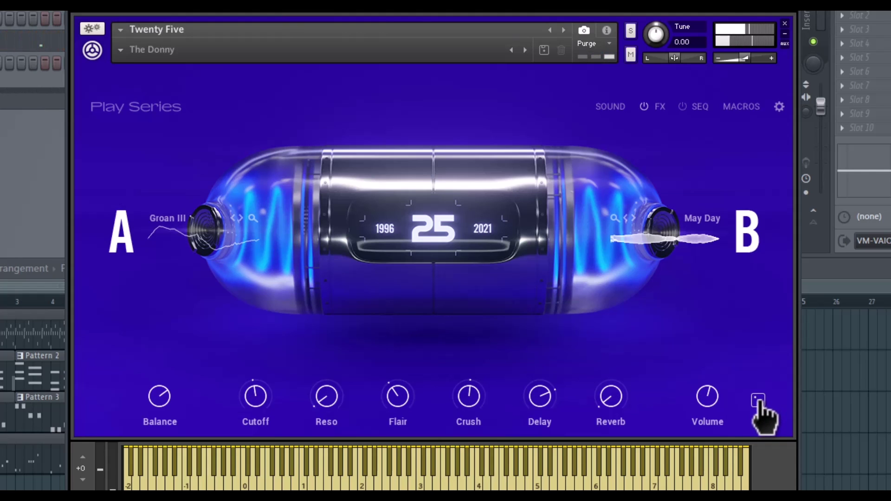
{"action": "left_click", "coordinate": [759, 400]}
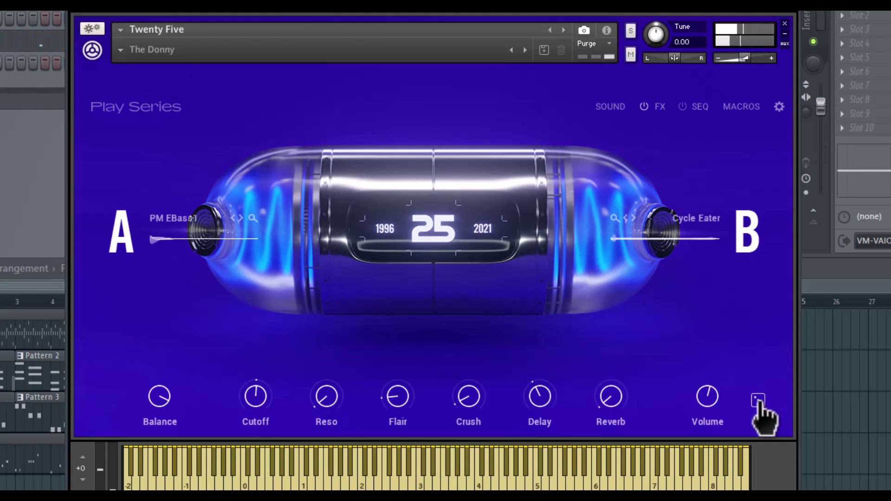
{"action": "left_click", "coordinate": [759, 400]}
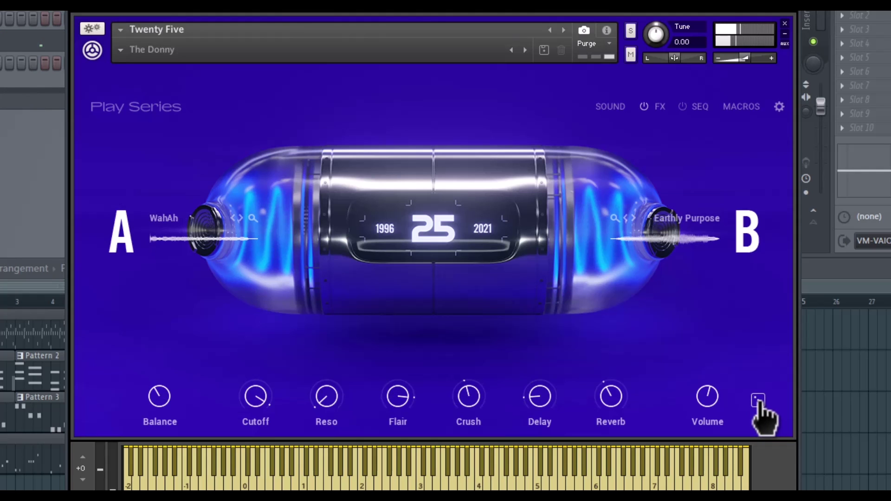
{"action": "left_click", "coordinate": [759, 400]}
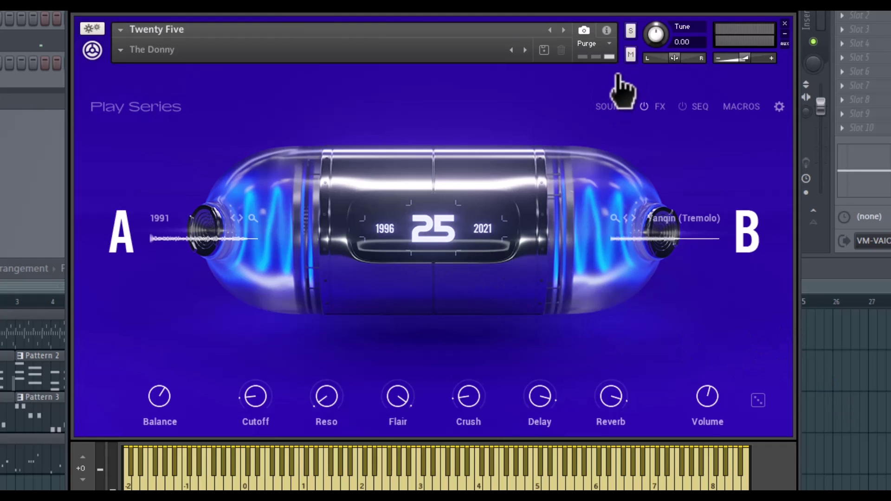
Open the sound editing page, look at both layers' settings, and toggle the link between the layers on and off
{"action": "left_click", "coordinate": [610, 108]}
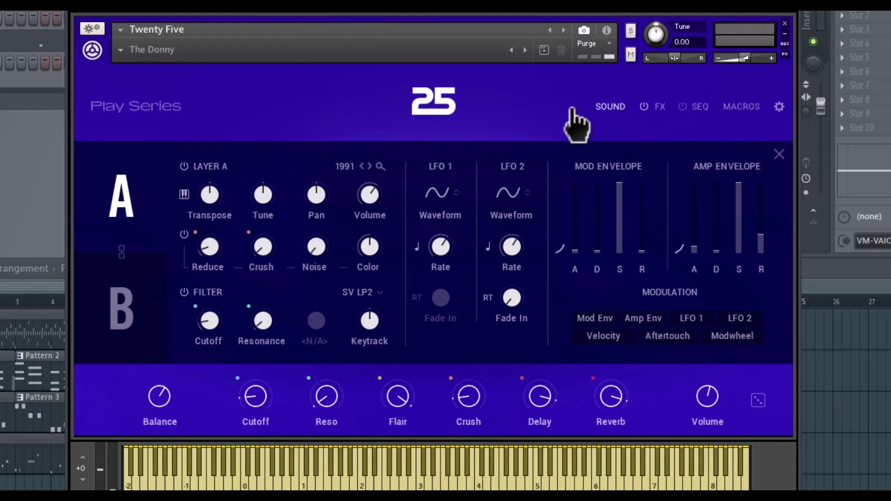
{"action": "left_click", "coordinate": [123, 316]}
{"action": "left_click", "coordinate": [126, 204]}
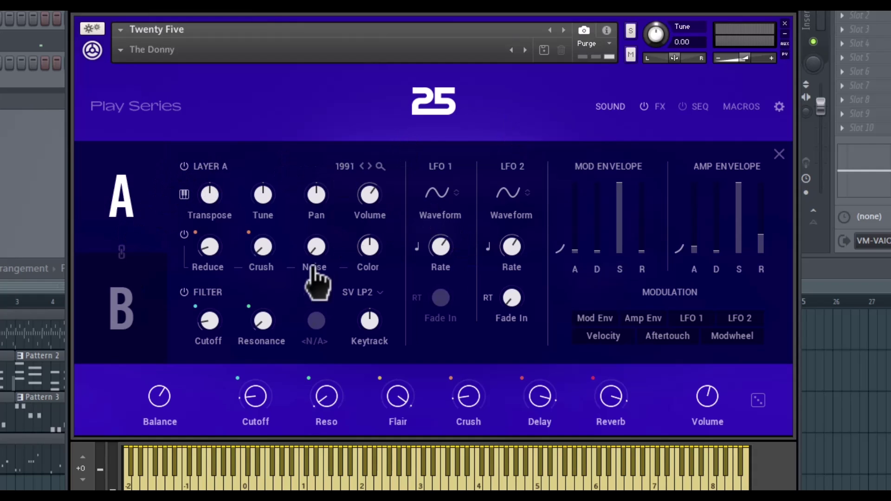
{"action": "left_click", "coordinate": [122, 253]}
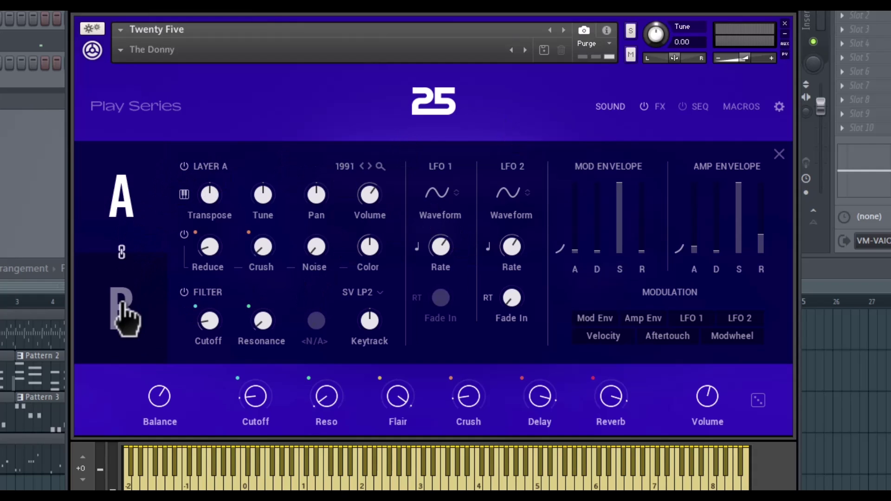
{"action": "left_click", "coordinate": [121, 253]}
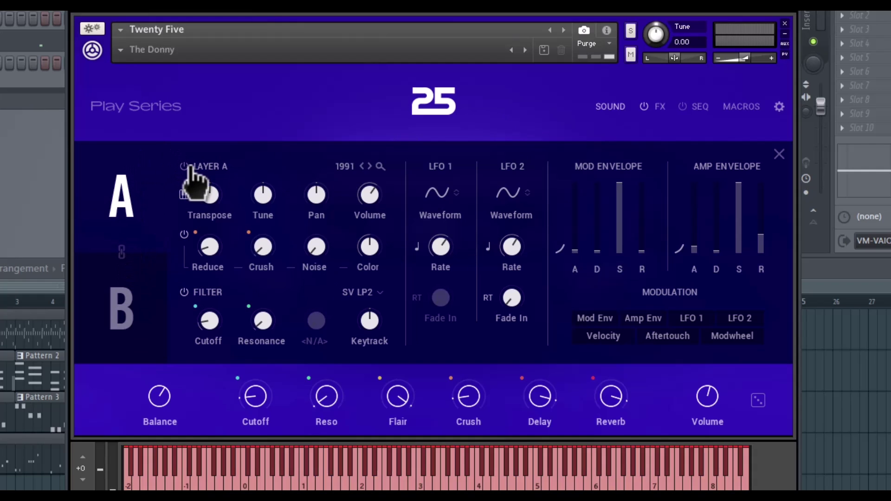
Change layer A's sound source to Brass Pad and close the source list
{"action": "left_click", "coordinate": [379, 166]}
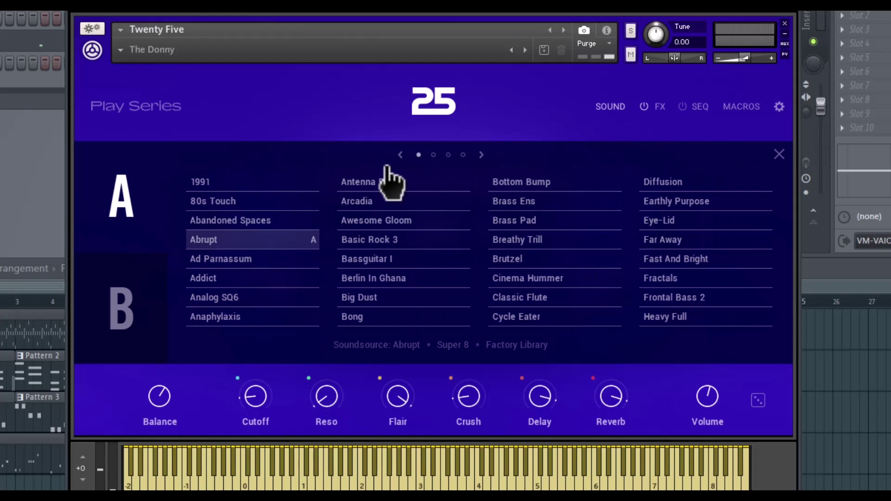
{"action": "left_click", "coordinate": [534, 220]}
{"action": "left_click", "coordinate": [780, 154]}
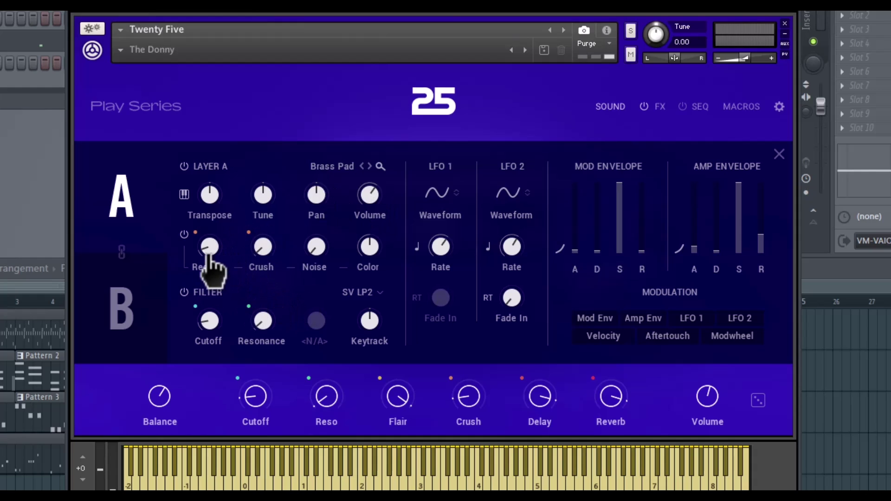
Turn layer A's Reduce effect down to Off and adjust its Crush amount
{"action": "mouse_move", "coordinate": [218, 241]}
{"action": "left_click_drag", "start_coordinate": [218, 241], "coordinate": [279, 269]}
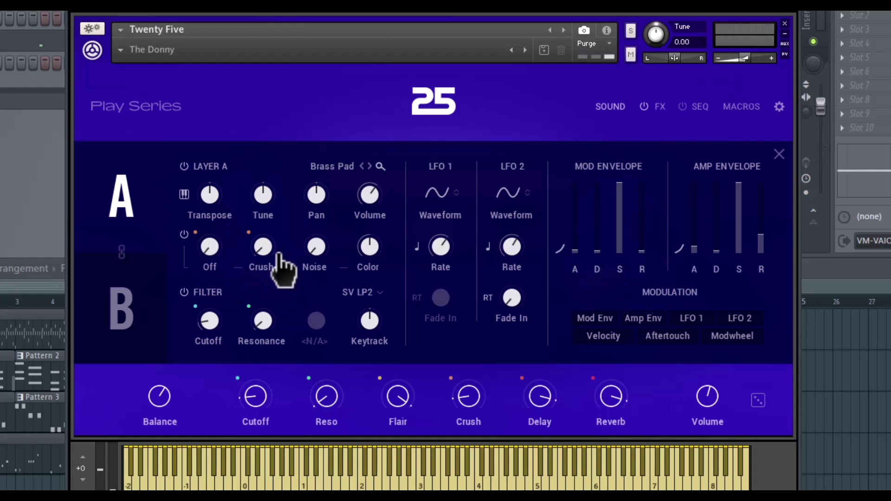
{"action": "left_click_drag", "start_coordinate": [276, 232], "coordinate": [307, 264]}
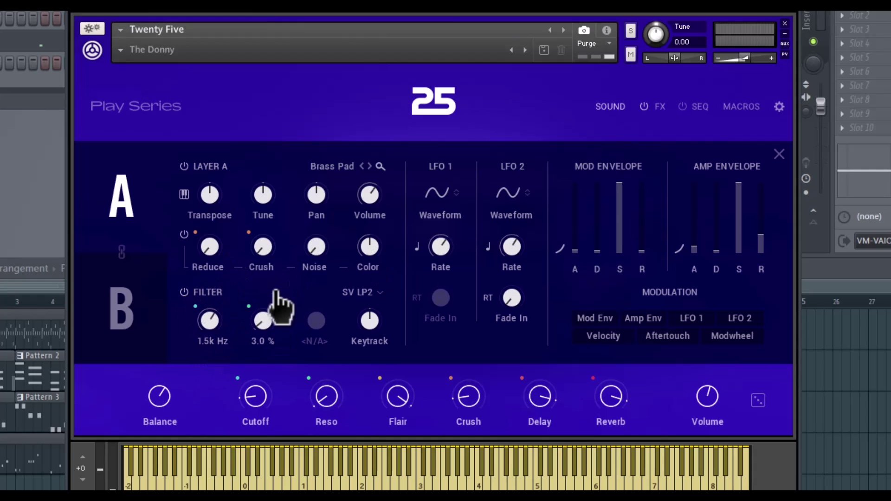
Set layer A's filter type to Ladder HP2 and raise the filter's Gain
{"action": "left_click", "coordinate": [372, 293]}
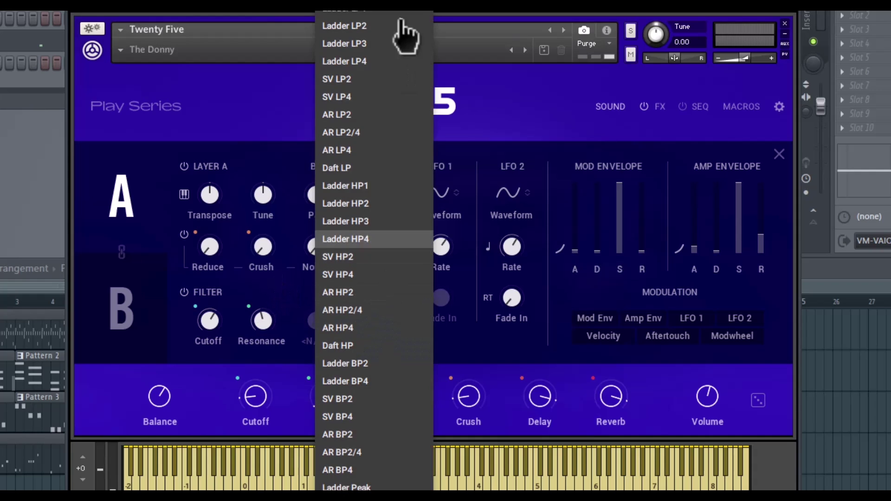
{"action": "left_click", "coordinate": [279, 301]}
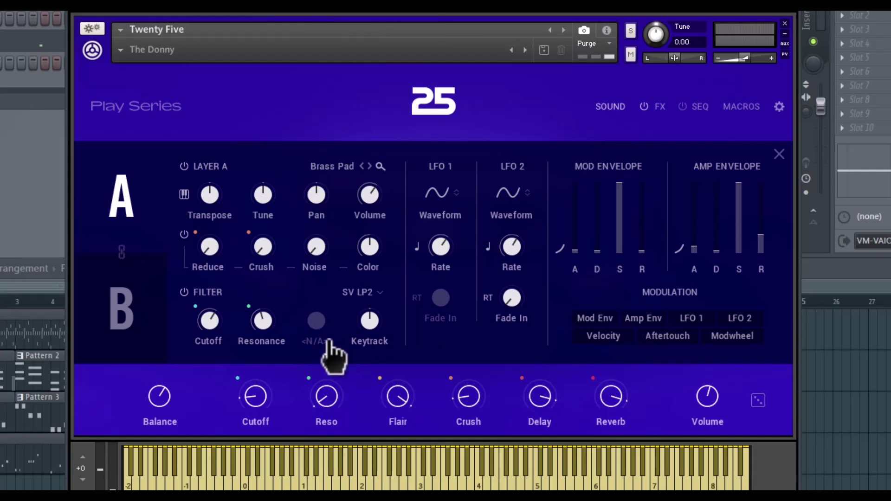
{"action": "left_click", "coordinate": [371, 301]}
{"action": "left_click", "coordinate": [392, 202]}
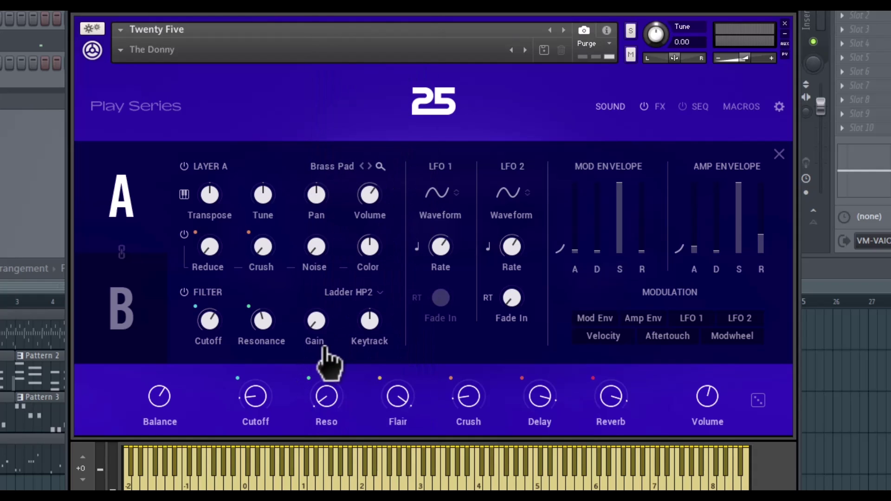
{"action": "left_click_drag", "start_coordinate": [318, 302], "coordinate": [376, 339]}
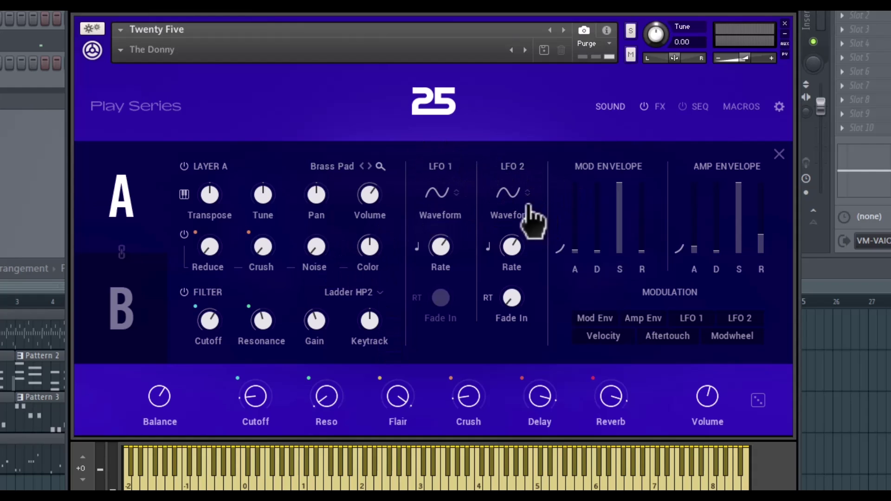
Try LFO 2's rate sync and Fade In, and slightly raise the mod envelope's attack and lower its sustain
{"action": "left_click", "coordinate": [489, 250]}
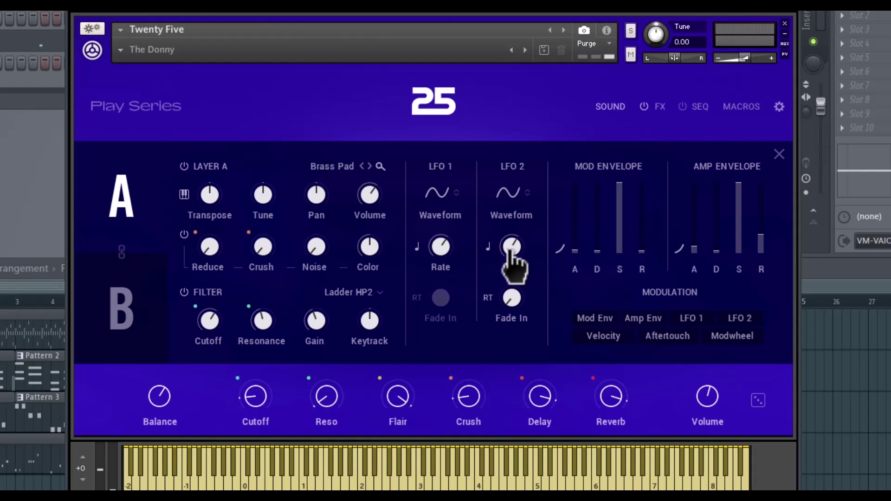
{"action": "left_click_drag", "start_coordinate": [509, 321], "coordinate": [528, 319]}
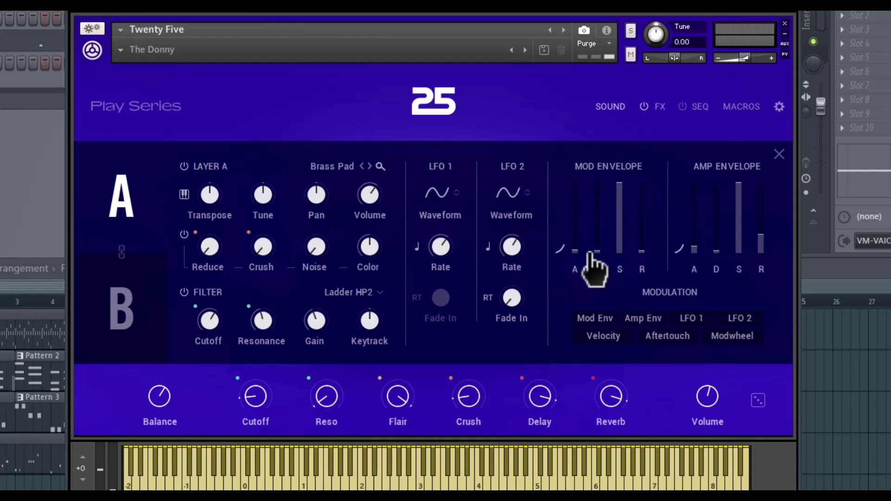
{"action": "mouse_move", "coordinate": [583, 227]}
{"action": "left_click_drag", "start_coordinate": [620, 222], "coordinate": [623, 225]}
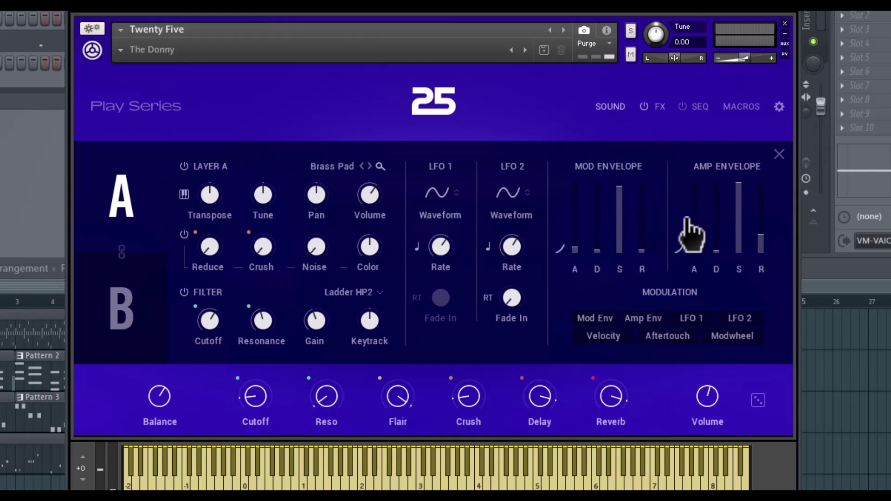
Review the modulation targets of LFO 2, LFO 1, Modwheel and Aftertouch for layer A
{"action": "left_click", "coordinate": [734, 324]}
{"action": "left_click", "coordinate": [701, 325]}
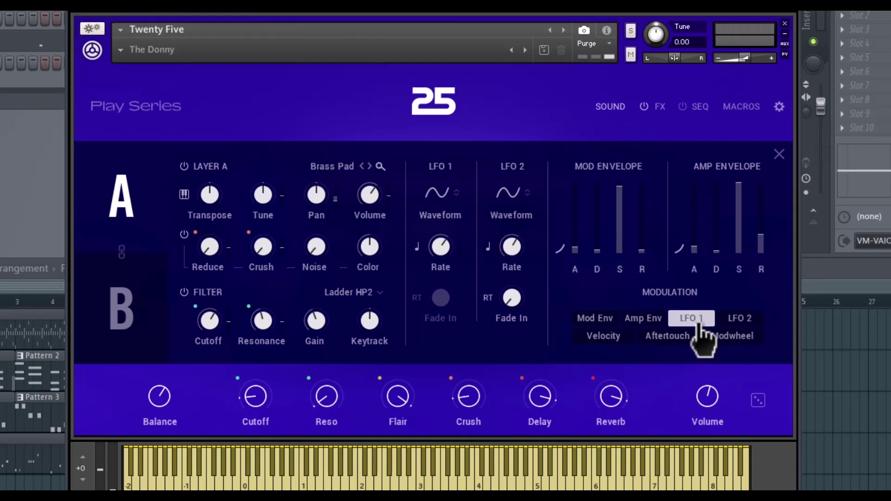
{"action": "left_click", "coordinate": [739, 337]}
{"action": "left_click", "coordinate": [665, 337]}
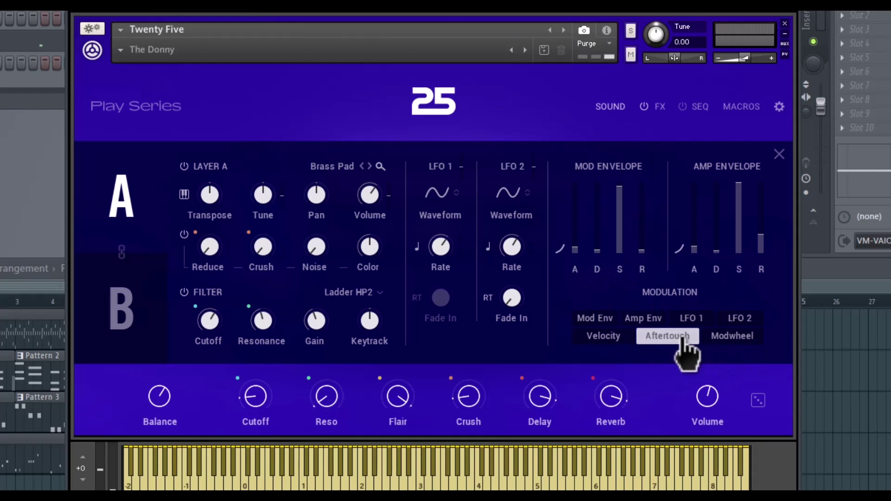
Assign LFO 1 to modulate layer A's Pan and Tune with positive amounts
{"action": "left_click", "coordinate": [692, 320]}
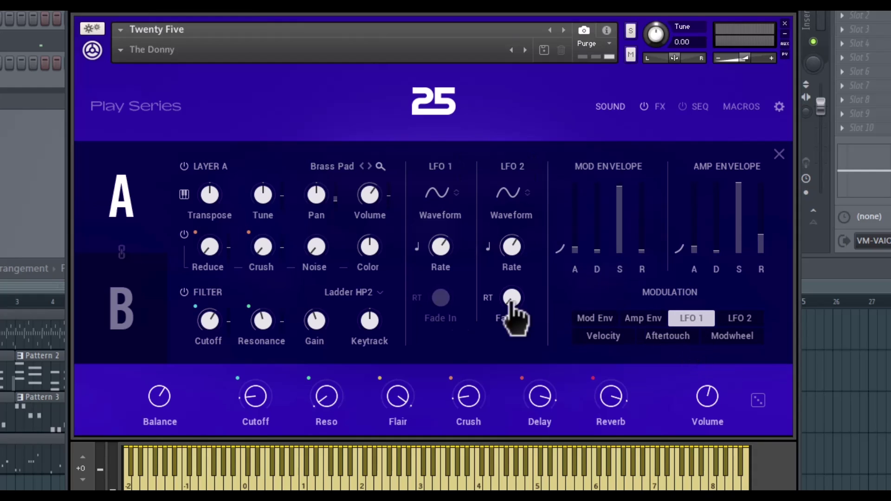
{"action": "left_click_drag", "start_coordinate": [388, 196], "coordinate": [346, 149]}
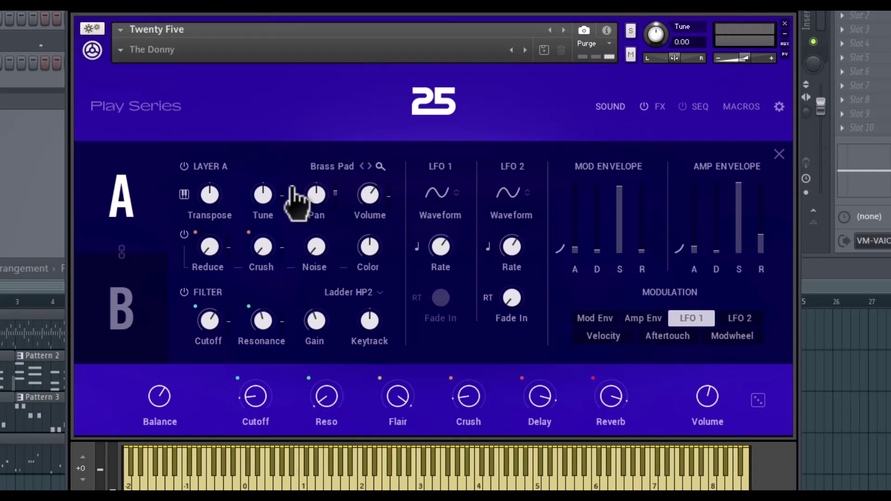
{"action": "left_click_drag", "start_coordinate": [282, 194], "coordinate": [280, 174]}
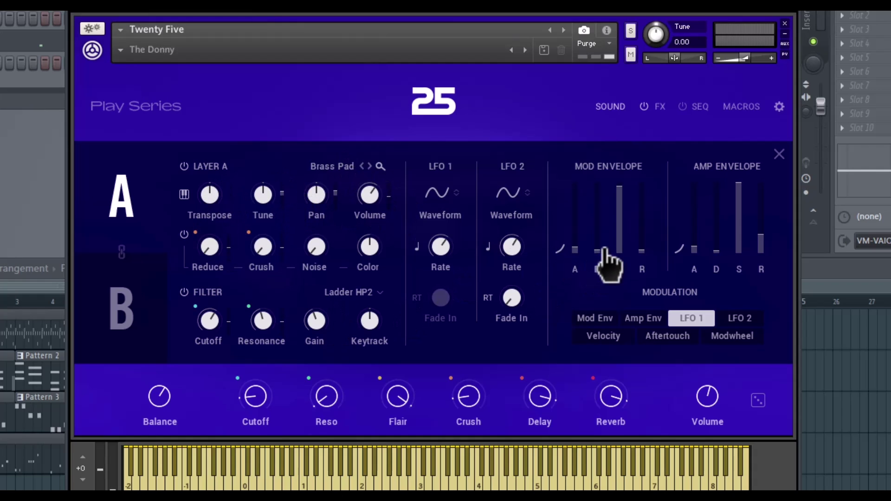
Show the Amp Env modulation targets and open the EQ A settings in the effects chain
{"action": "left_click", "coordinate": [643, 319]}
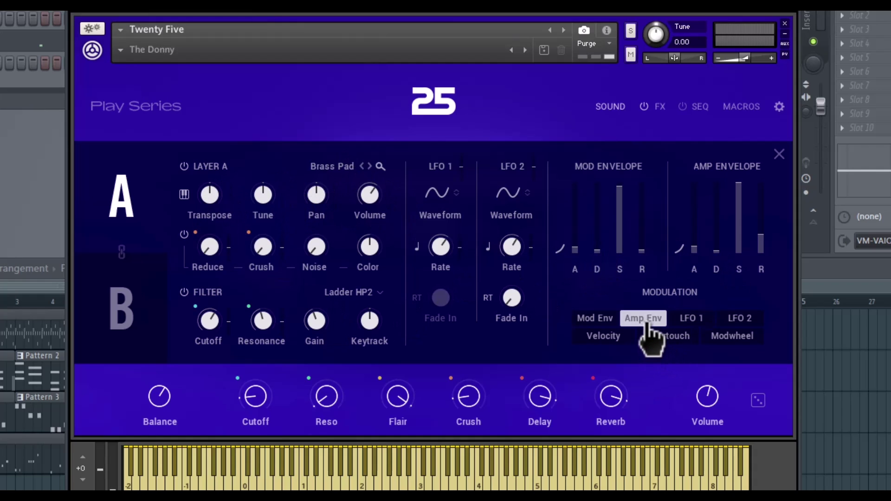
{"action": "left_click", "coordinate": [659, 108]}
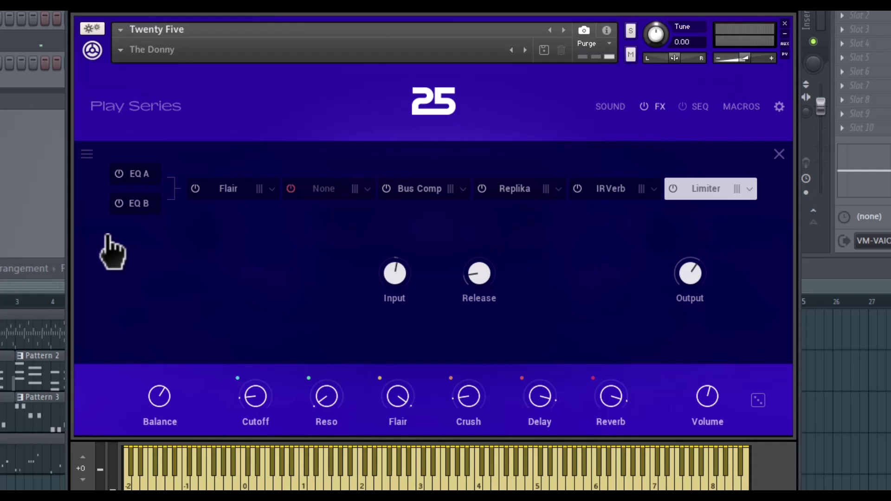
{"action": "left_click", "coordinate": [134, 179]}
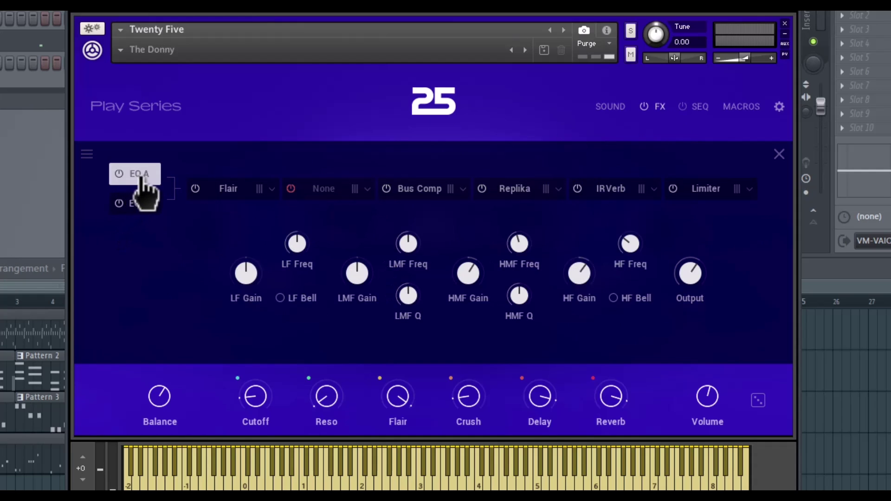
Review the EQ B, Flair, empty and Bus Comp slots in the effects chain
{"action": "left_click", "coordinate": [142, 212]}
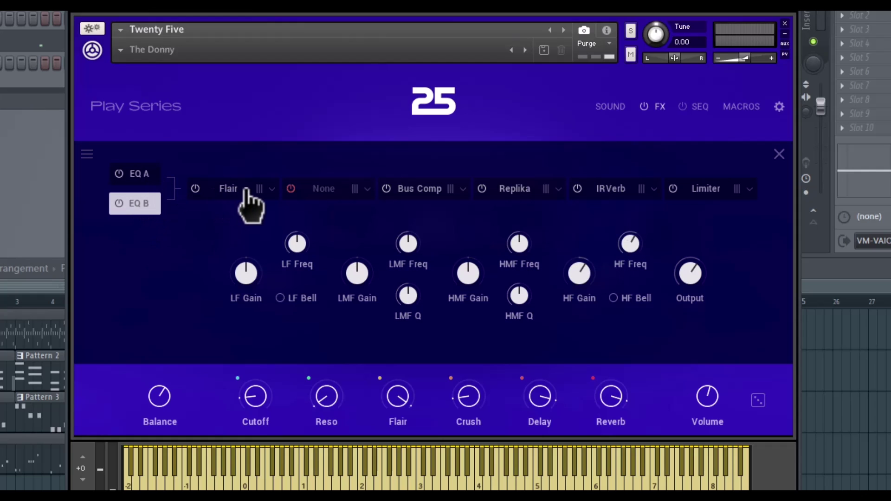
{"action": "left_click", "coordinate": [206, 195]}
{"action": "left_click", "coordinate": [336, 189]}
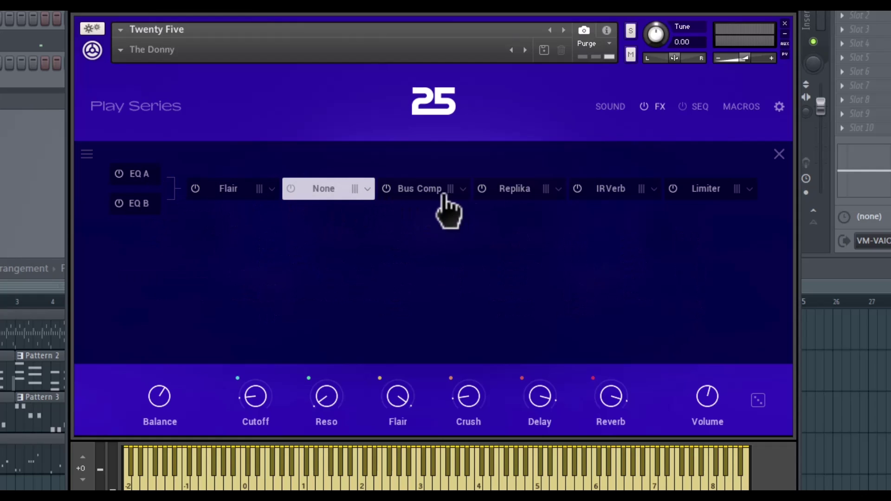
{"action": "left_click", "coordinate": [432, 194]}
Replace the Flair effect in the first slot with Bus Compressor and finally with Saturation
{"action": "left_click", "coordinate": [271, 188]}
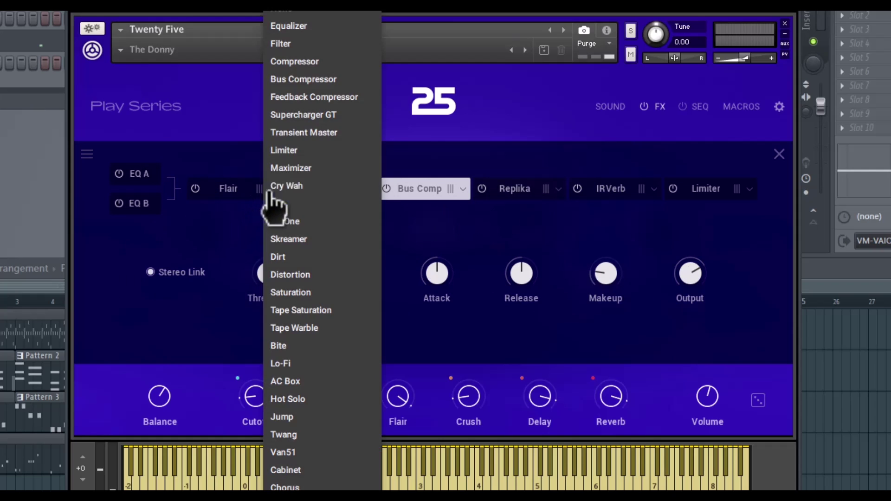
{"action": "left_click", "coordinate": [281, 77]}
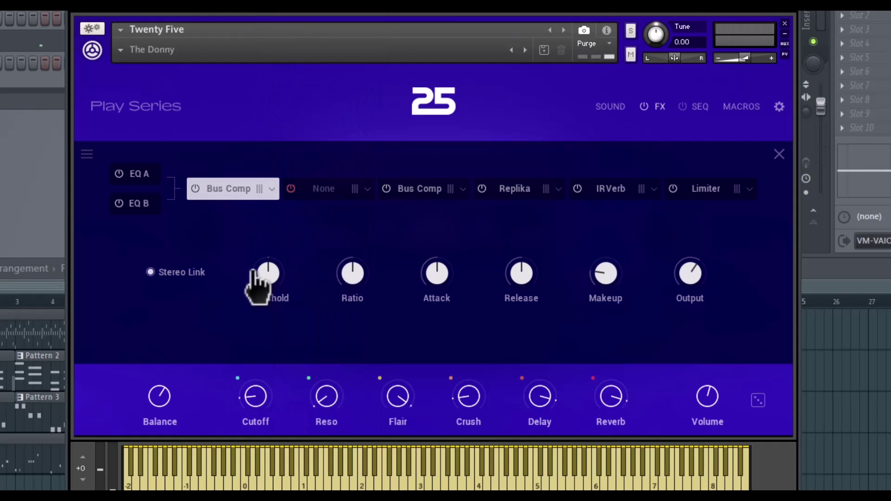
{"action": "left_click", "coordinate": [271, 189]}
{"action": "left_click", "coordinate": [299, 292]}
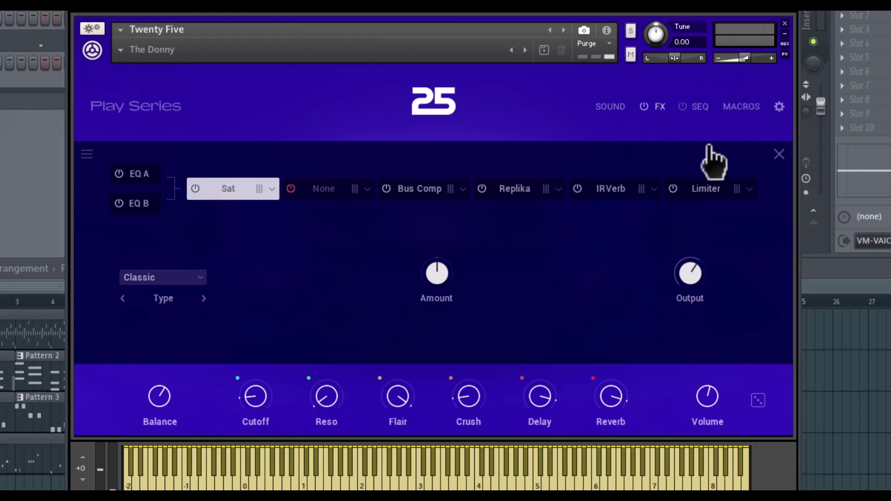
Draw step patterns in the early steps of the sequencer's Pitch, Velocity, Cutoff and Reso lanes
{"action": "left_click", "coordinate": [699, 107]}
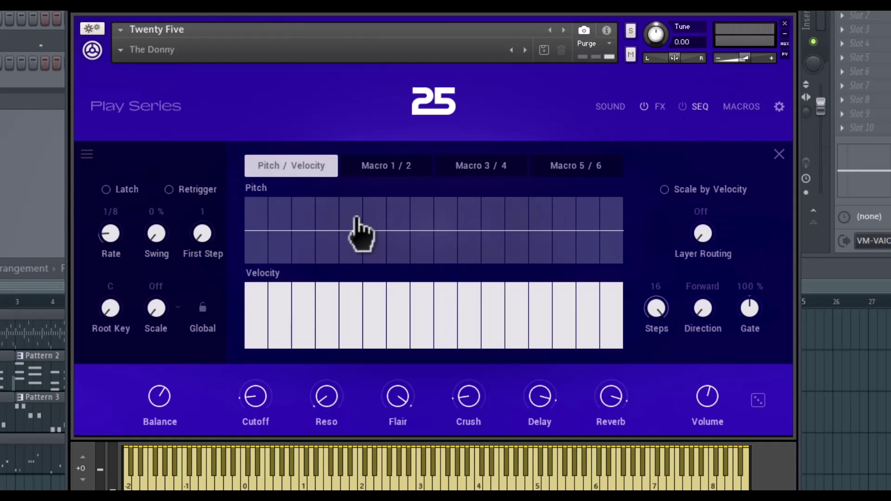
{"action": "left_click_drag", "start_coordinate": [256, 204], "coordinate": [352, 212]}
{"action": "mouse_move", "coordinate": [296, 286]}
{"action": "left_mouse_down"}
{"action": "mouse_move", "coordinate": [276, 308]}
{"action": "mouse_move", "coordinate": [325, 314]}
{"action": "left_mouse_up"}
{"action": "left_click", "coordinate": [387, 172]}
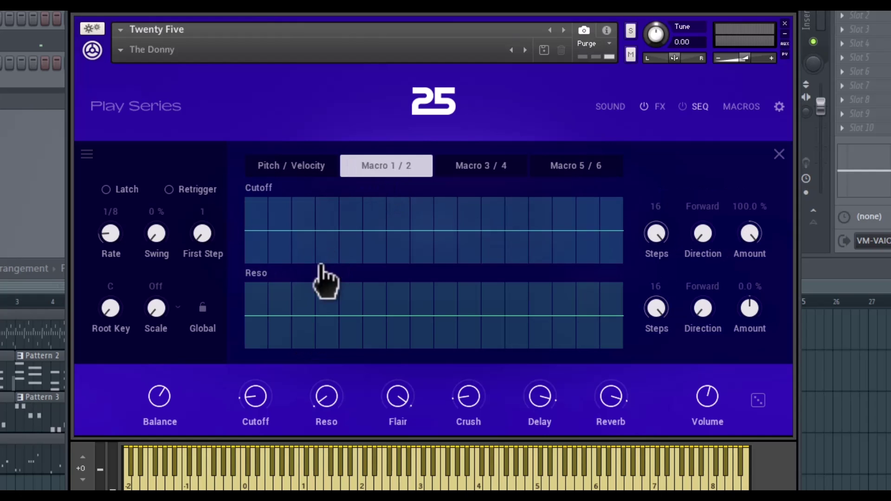
{"action": "left_click_drag", "start_coordinate": [253, 235], "coordinate": [400, 231]}
{"action": "mouse_move", "coordinate": [307, 319]}
{"action": "left_mouse_down"}
{"action": "mouse_move", "coordinate": [369, 338]}
{"action": "mouse_move", "coordinate": [378, 332]}
{"action": "left_mouse_up"}
Draw varied step patterns in the sequencer's Flair, Crush, Delay and Reverb lanes
{"action": "left_click", "coordinate": [466, 168]}
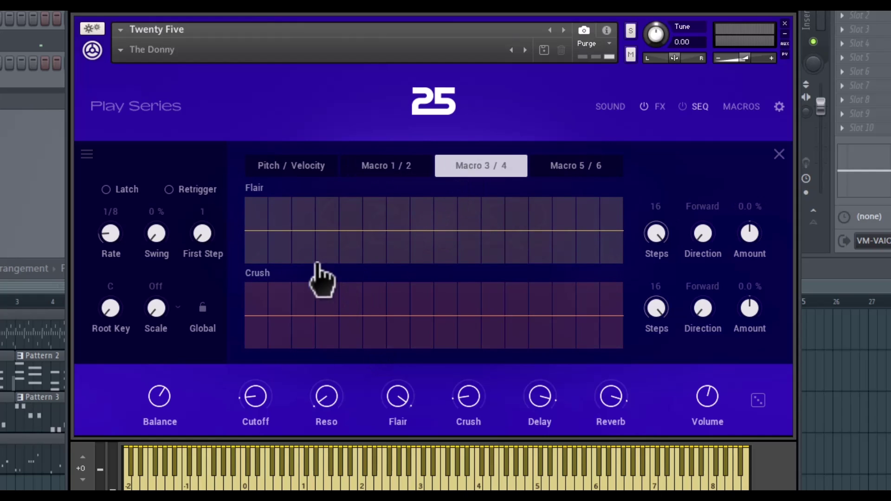
{"action": "left_click_drag", "start_coordinate": [279, 210], "coordinate": [424, 227]}
{"action": "left_click_drag", "start_coordinate": [255, 311], "coordinate": [350, 331]}
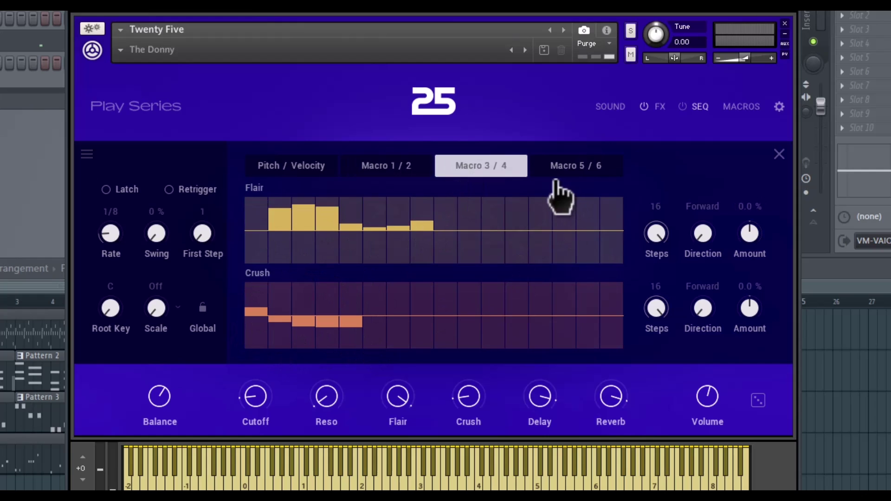
{"action": "left_click", "coordinate": [573, 171]}
{"action": "left_click_drag", "start_coordinate": [255, 226], "coordinate": [381, 247]}
{"action": "left_click_drag", "start_coordinate": [302, 323], "coordinate": [408, 320]}
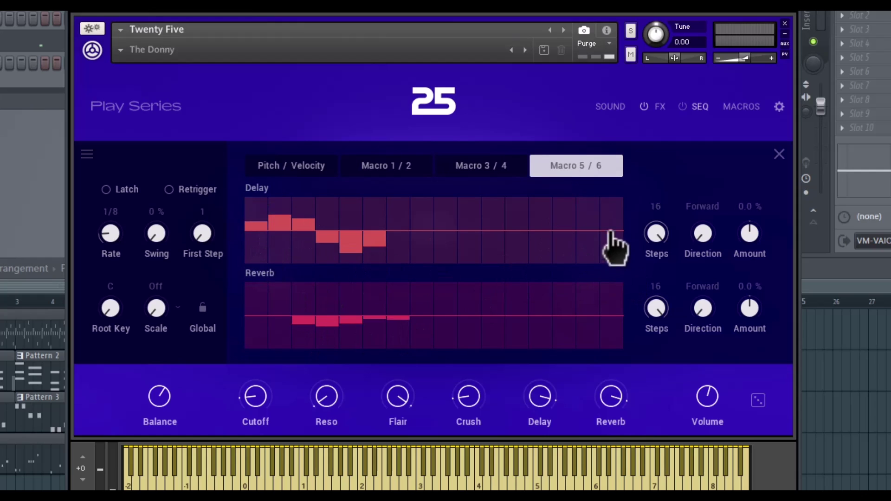
Try the Delay lane's Steps and Direction settings and return the sequencer's First Step to 1
{"action": "left_click_drag", "start_coordinate": [663, 230], "coordinate": [668, 196]}
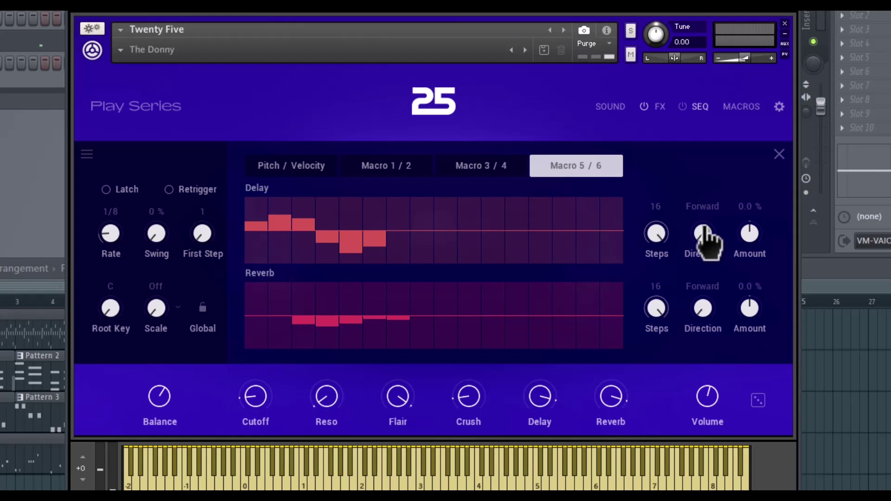
{"action": "left_click_drag", "start_coordinate": [708, 236], "coordinate": [712, 273]}
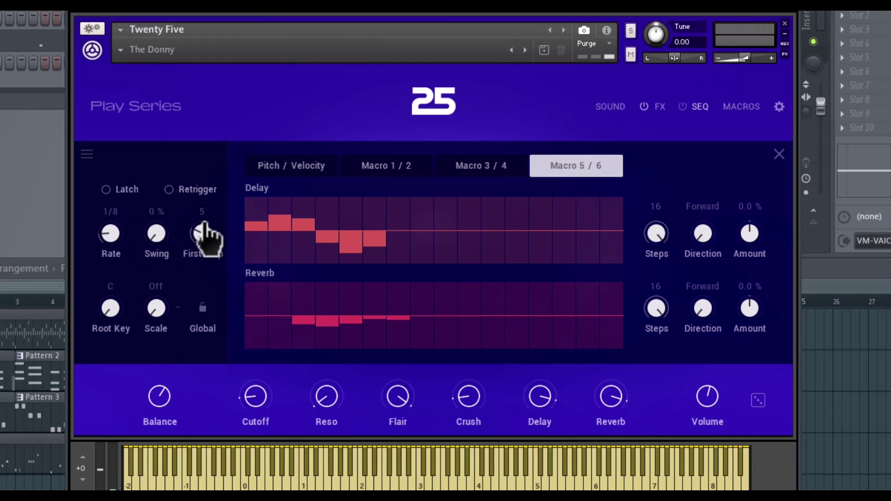
{"action": "left_click_drag", "start_coordinate": [204, 232], "coordinate": [208, 295]}
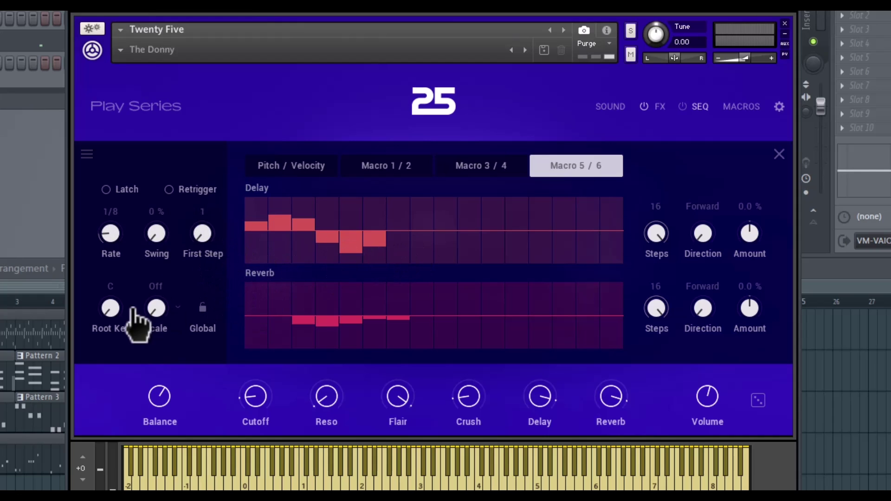
Set the sequencer's root key to C# and its scale to Diminished
{"action": "left_click_drag", "start_coordinate": [120, 309], "coordinate": [110, 281]}
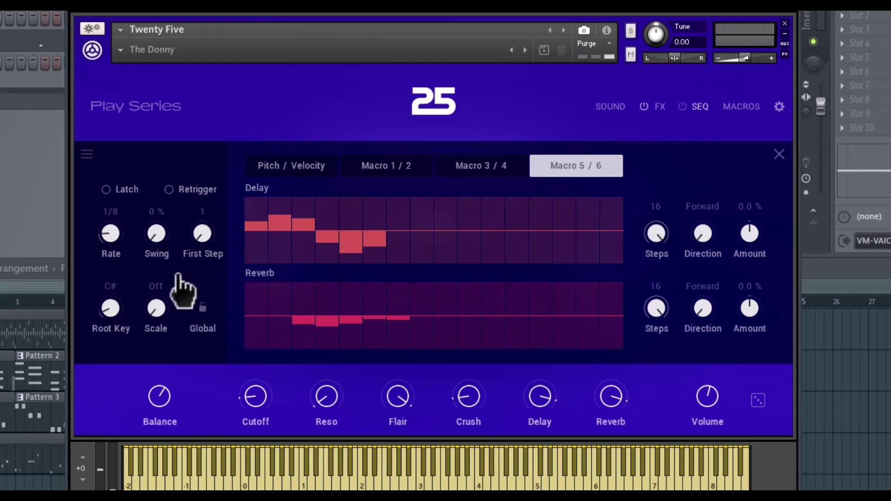
{"action": "left_click", "coordinate": [178, 312]}
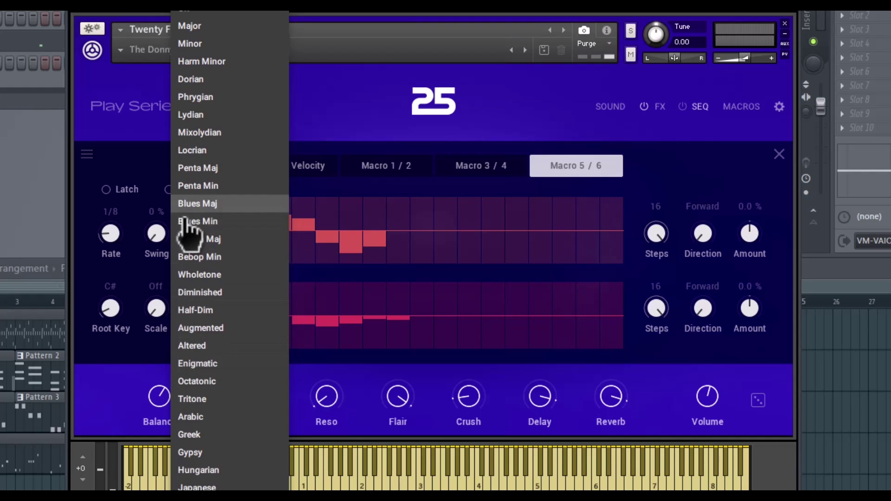
{"action": "left_click", "coordinate": [188, 185]}
{"action": "left_click_drag", "start_coordinate": [163, 281], "coordinate": [167, 298]}
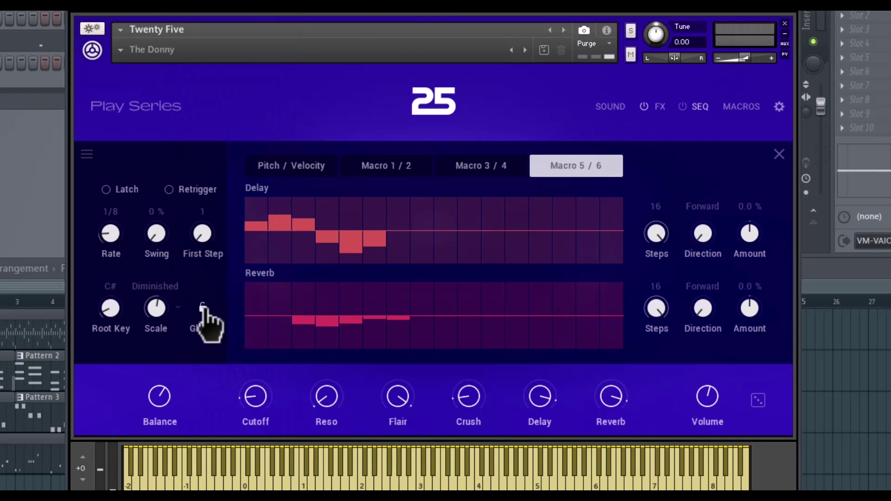
Raise the Cutoff macro and limit its layer target's range to a minimum of 40.0% and a maximum of 61.8%
{"action": "left_click", "coordinate": [741, 106]}
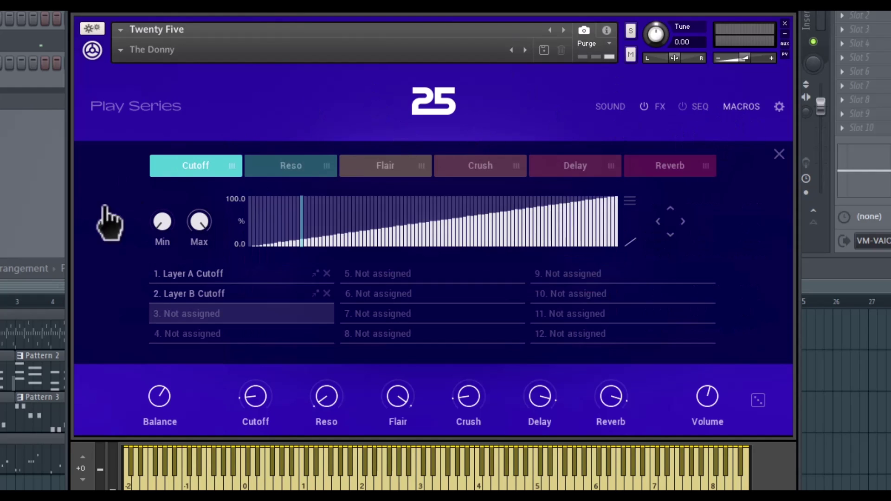
{"action": "left_click_drag", "start_coordinate": [257, 397], "coordinate": [259, 333]}
{"action": "left_click_drag", "start_coordinate": [158, 216], "coordinate": [313, 264]}
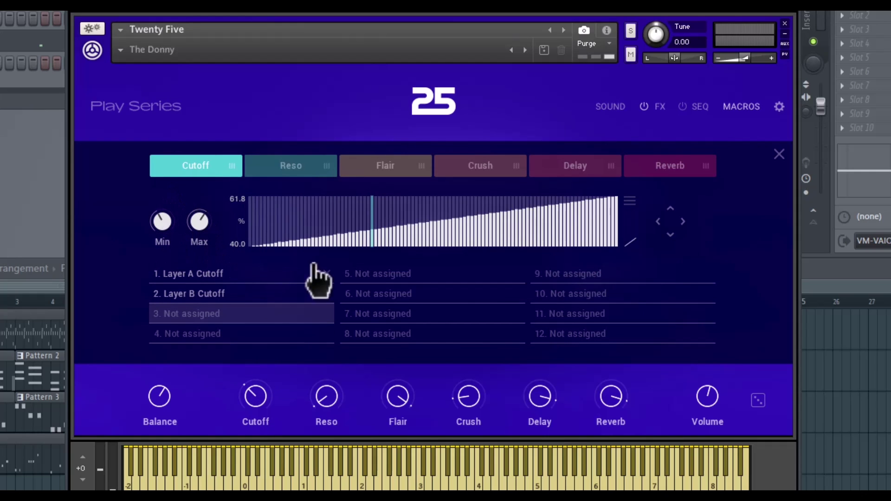
Apply a Quantize shape to the Cutoff macro's response curve, followed by the Switch shape
{"action": "left_click", "coordinate": [635, 215]}
{"action": "left_click", "coordinate": [652, 363]}
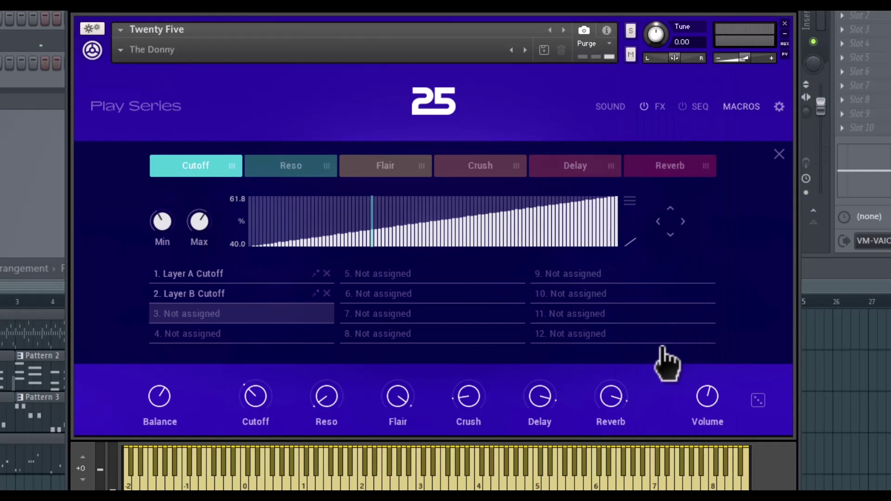
{"action": "left_click", "coordinate": [640, 217]}
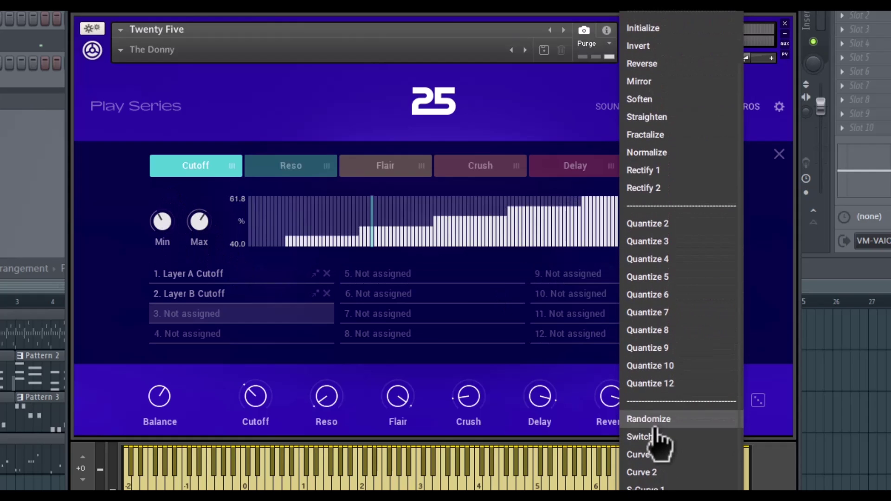
{"action": "left_click", "coordinate": [650, 432]}
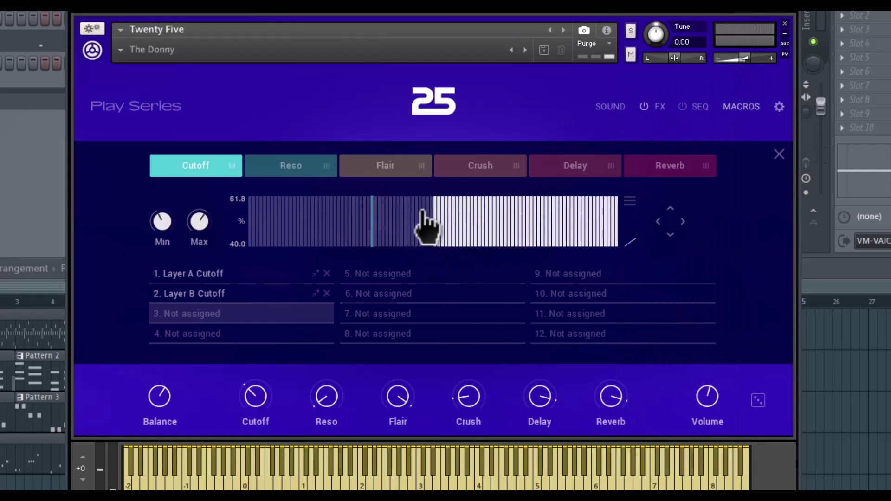
Draw a freehand, uneven shape over the upper half of the Cutoff macro curve and shift the curve toward higher values
{"action": "mouse_move", "coordinate": [424, 225]}
{"action": "left_mouse_down"}
{"action": "mouse_move", "coordinate": [541, 258]}
{"action": "mouse_move", "coordinate": [620, 244]}
{"action": "left_mouse_up"}
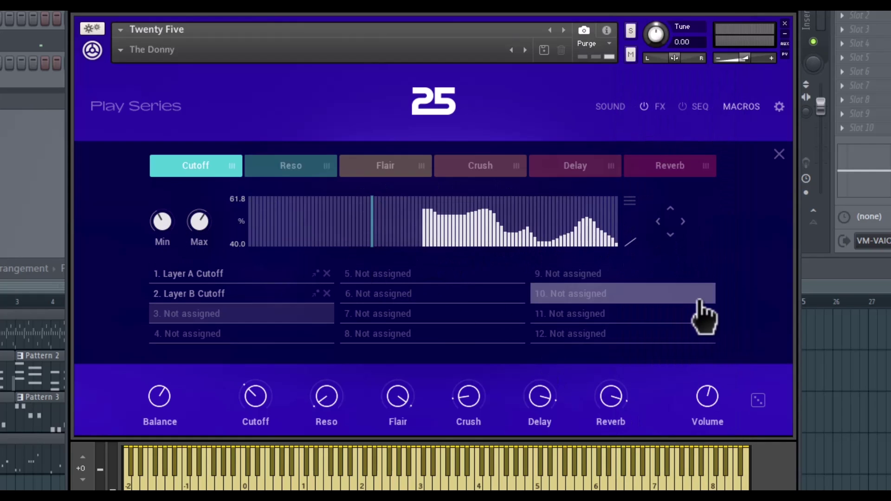
{"action": "left_click", "coordinate": [683, 222]}
{"action": "left_click", "coordinate": [683, 222]}
{"action": "left_click", "coordinate": [683, 222]}
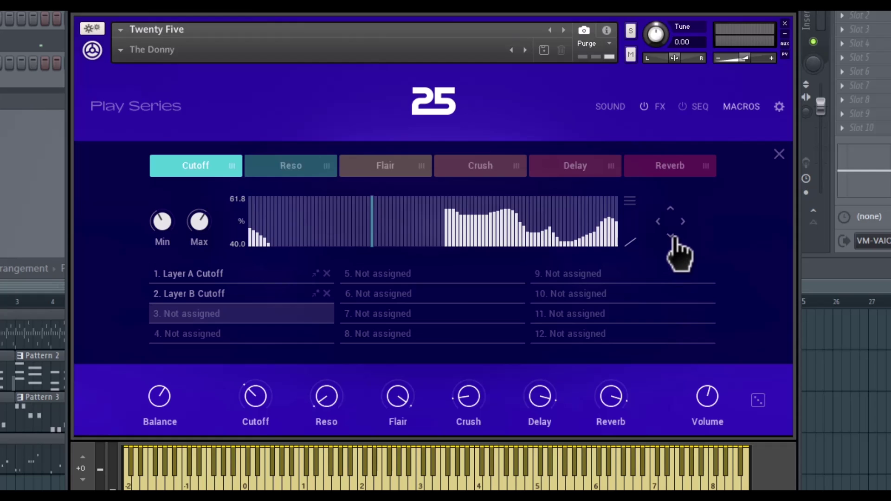
Review the Cutoff macro's Layer A and Layer B targets, including the Layer A Cutoff control on its sound page, and close the macro view
{"action": "left_click", "coordinate": [211, 276]}
{"action": "left_click", "coordinate": [230, 294]}
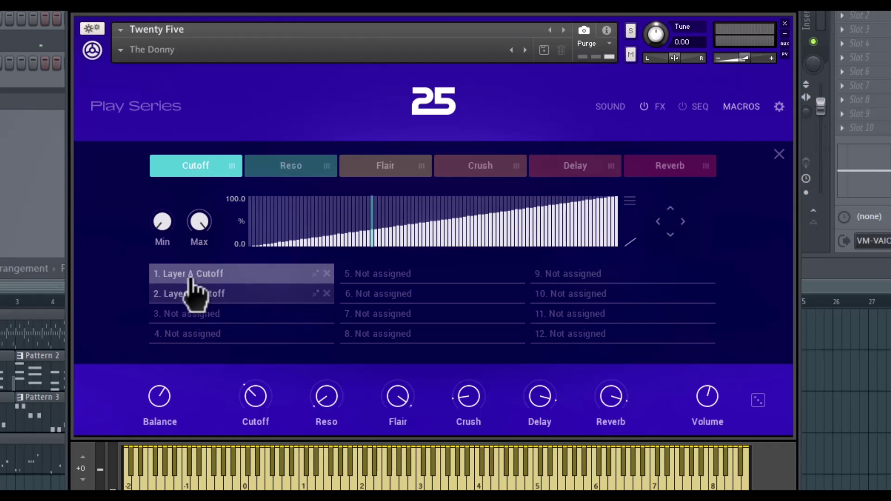
{"action": "left_click", "coordinate": [217, 278]}
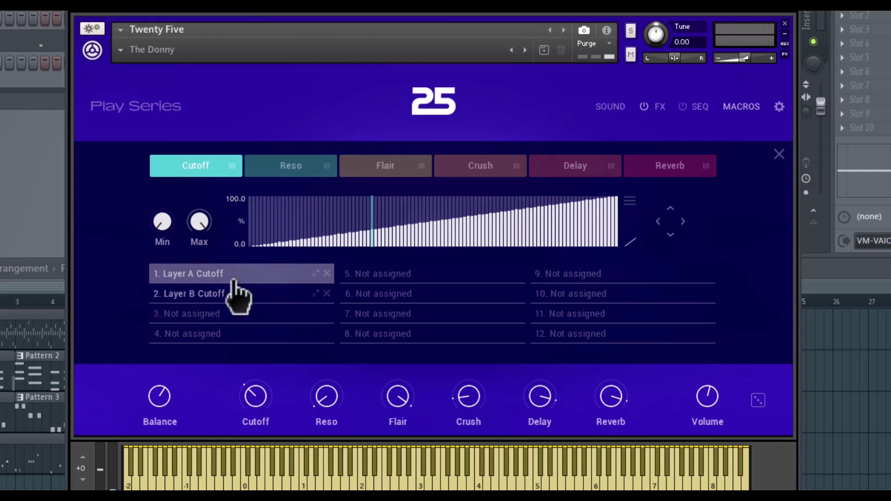
{"action": "left_click", "coordinate": [318, 273]}
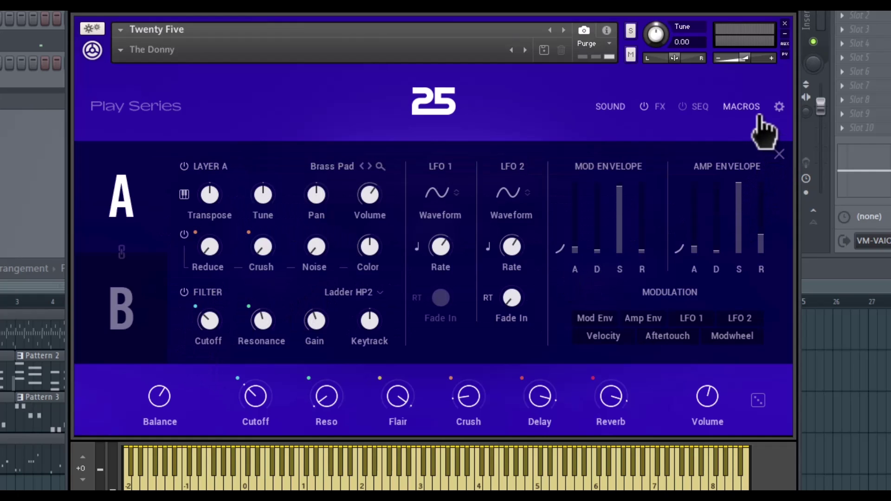
{"action": "left_click", "coordinate": [742, 107]}
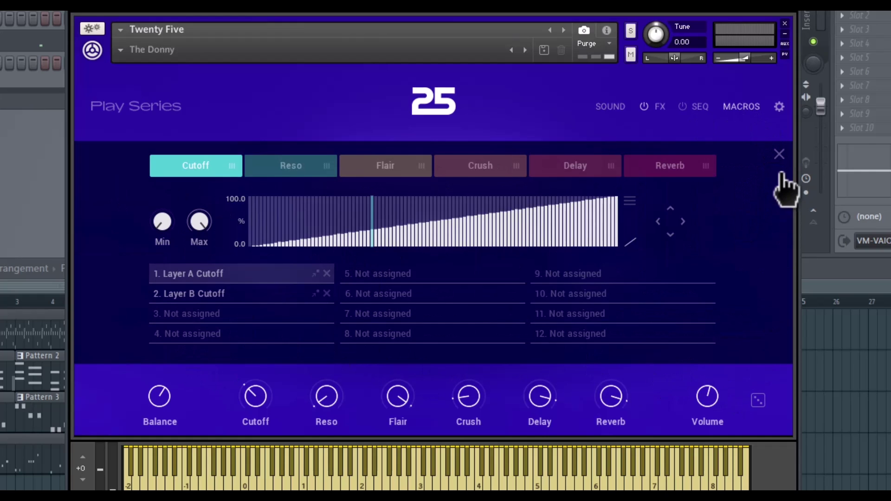
{"action": "left_click", "coordinate": [779, 153]}
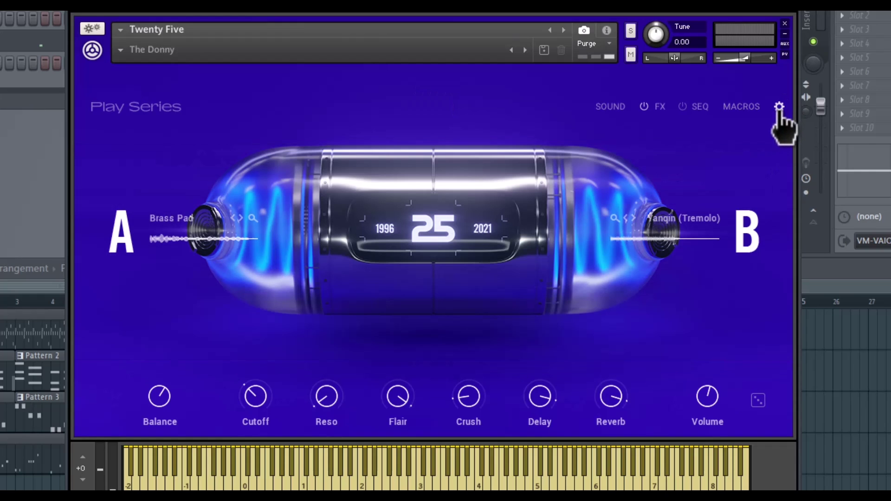
Try the Mono and Legato modes for layer A in the instrument settings and switch both off again
{"action": "left_click", "coordinate": [780, 108]}
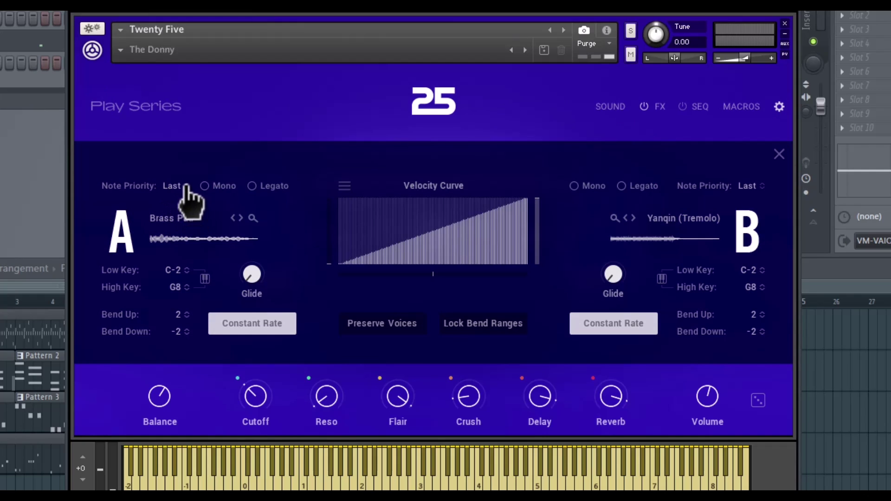
{"action": "left_click", "coordinate": [226, 191]}
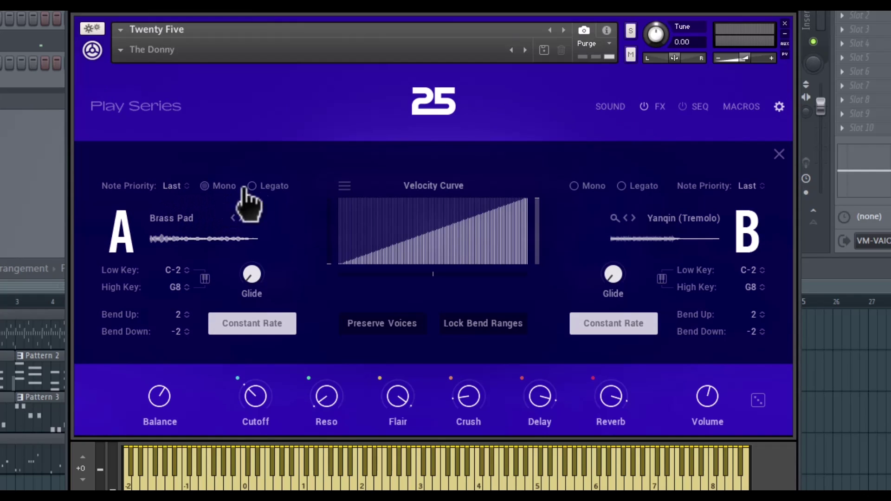
{"action": "left_click", "coordinate": [266, 187]}
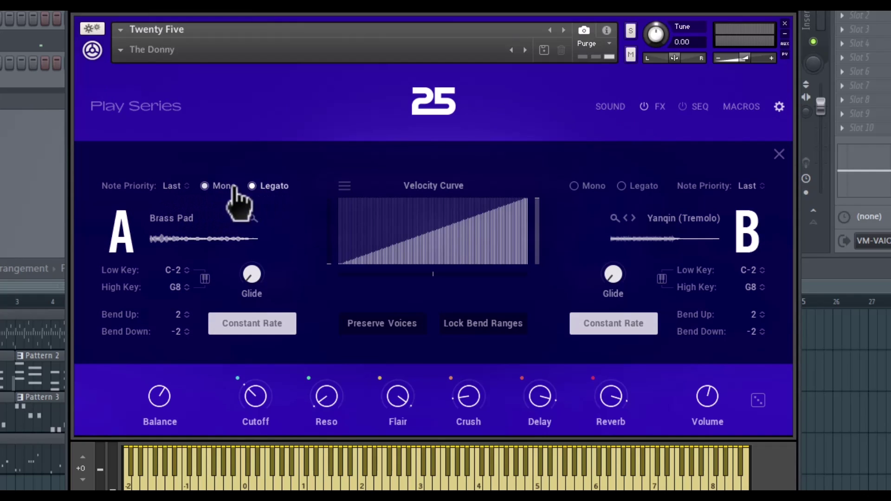
{"action": "left_click", "coordinate": [205, 187]}
Change layer A's sound source to Earthly Purpose and try the Constant Time glide mode before restoring Constant Rate
{"action": "left_click", "coordinate": [240, 218]}
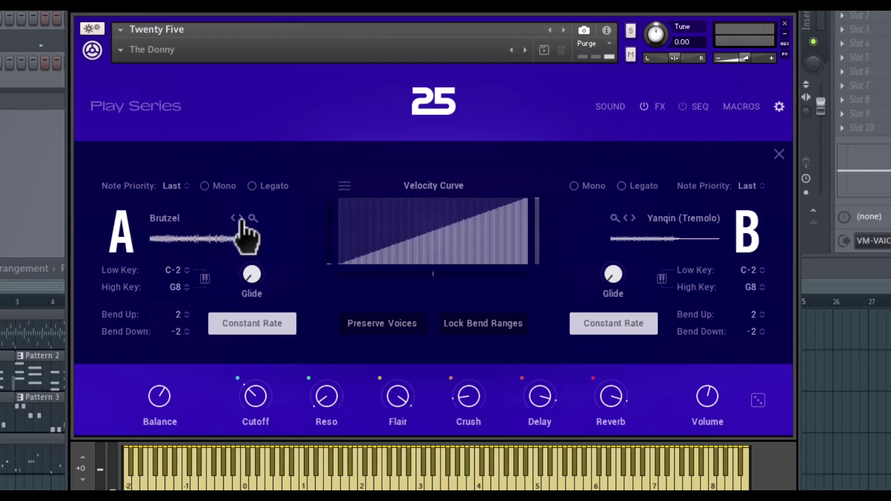
{"action": "left_click", "coordinate": [240, 218]}
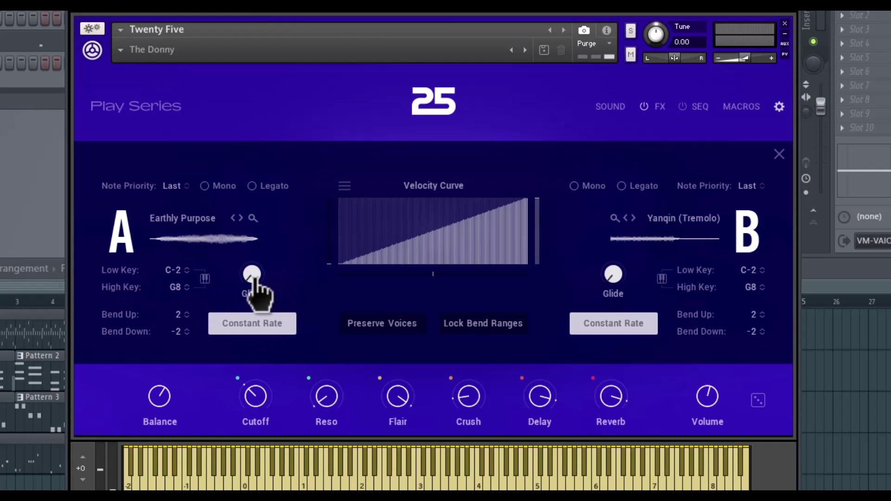
{"action": "left_click", "coordinate": [263, 328]}
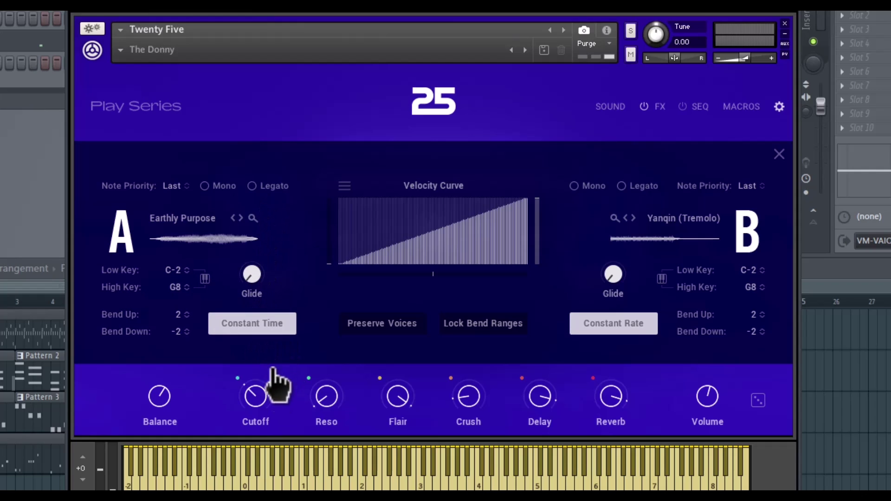
{"action": "left_click", "coordinate": [260, 325]}
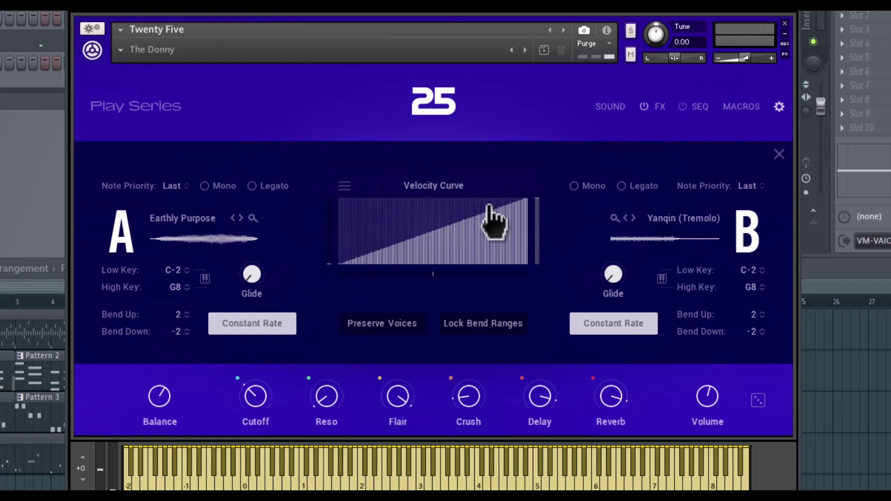
Apply the Komplete Kontrol S25-S61 preset to the instrument's velocity curve
{"action": "left_click", "coordinate": [344, 186]}
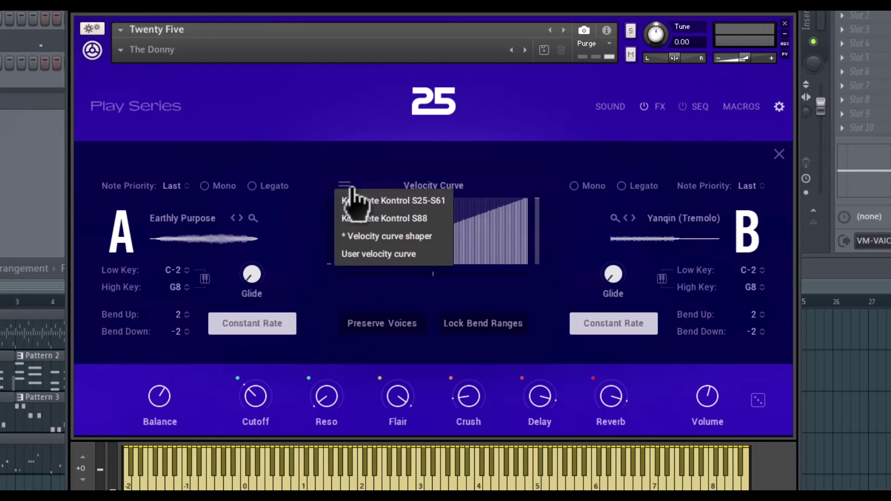
{"action": "left_click", "coordinate": [440, 205]}
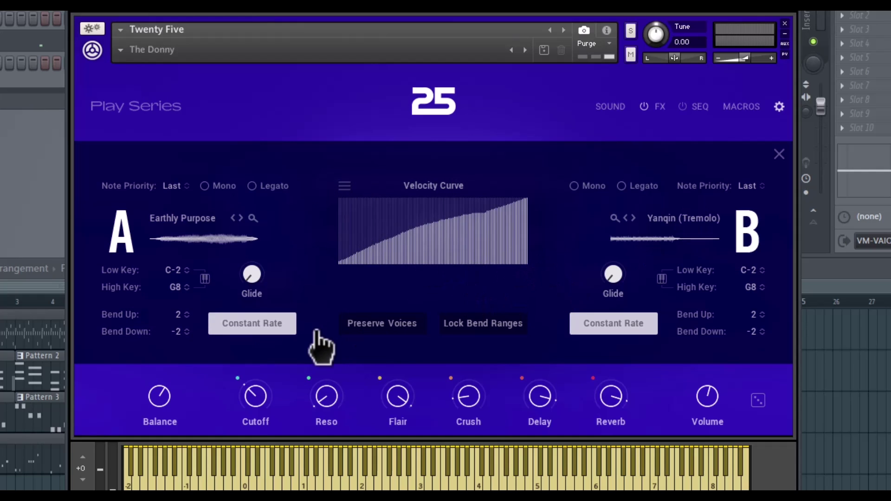
Try the Preserve Voices and Lock Bend Ranges options and switch both off again
{"action": "left_click", "coordinate": [374, 325]}
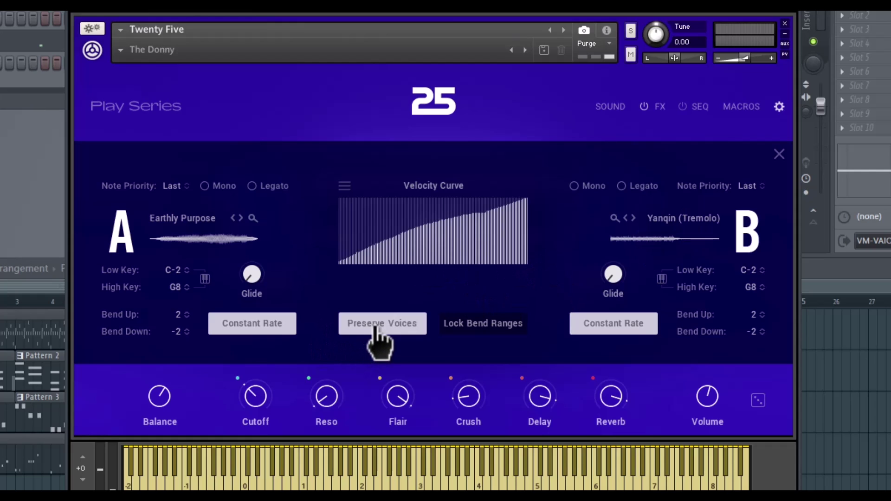
{"action": "left_click", "coordinate": [374, 325]}
{"action": "left_click", "coordinate": [487, 326]}
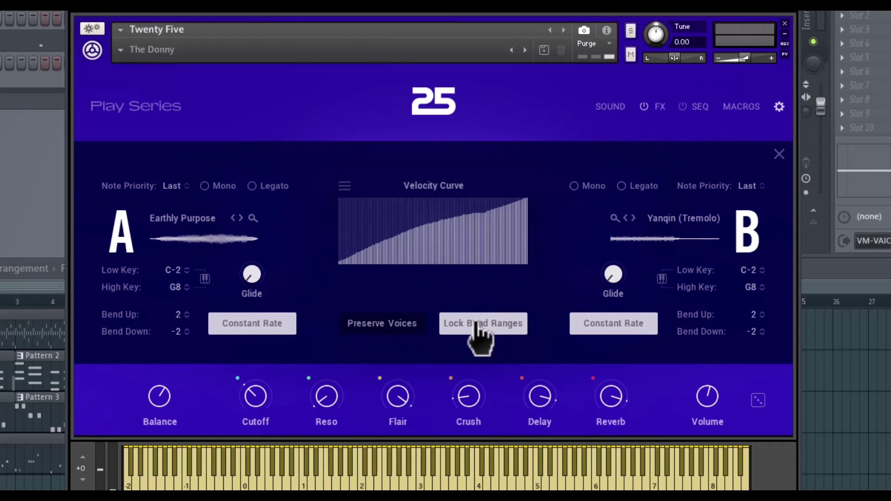
{"action": "left_click", "coordinate": [495, 325]}
{"action": "left_click", "coordinate": [494, 326]}
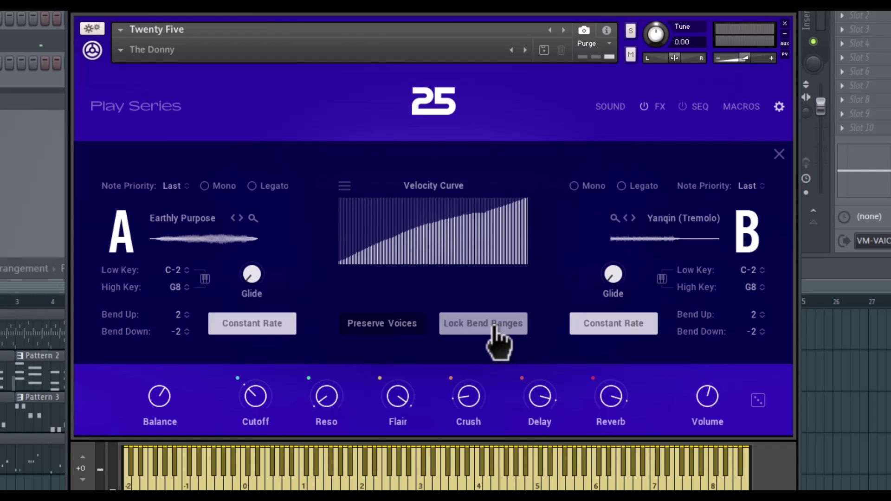
{"action": "left_click", "coordinate": [495, 326]}
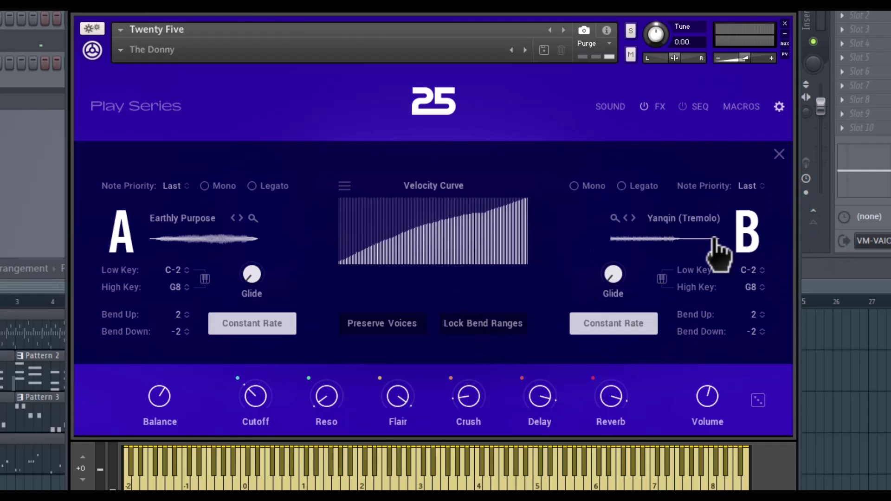
Close the instrument settings and audition the Drip Diffusor and Future Was Yesterday presets during playback
{"action": "left_click", "coordinate": [779, 154]}
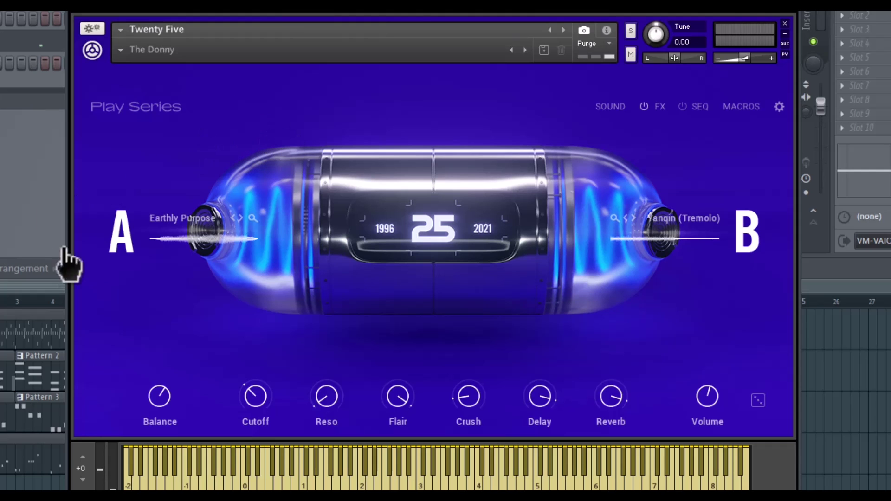
{"action": "left_click", "coordinate": [526, 49]}
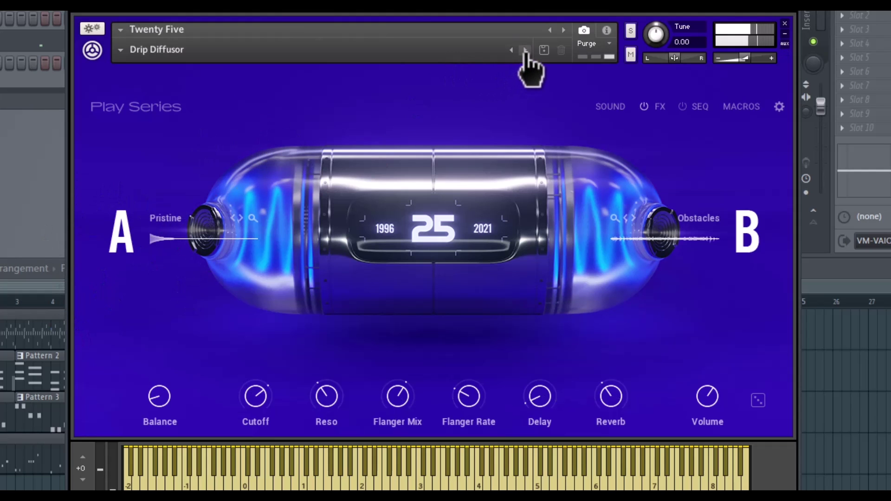
{"action": "left_click", "coordinate": [525, 50]}
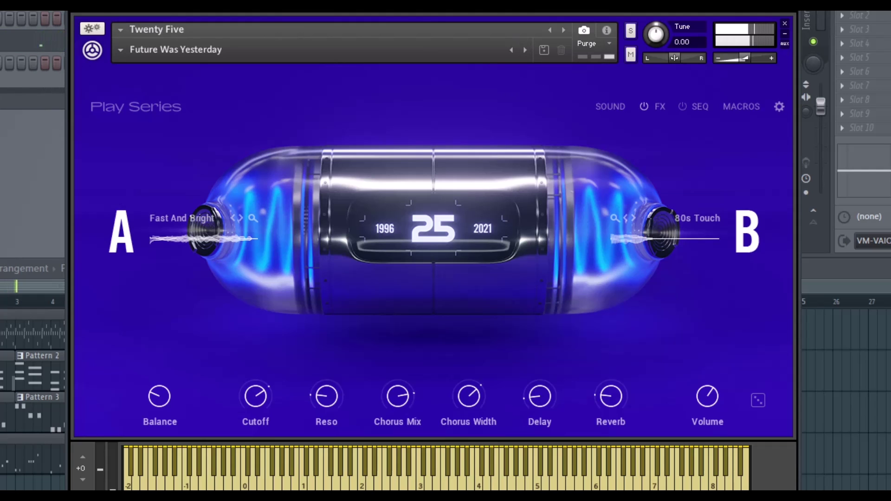
{"action": "key", "text": "F6"}
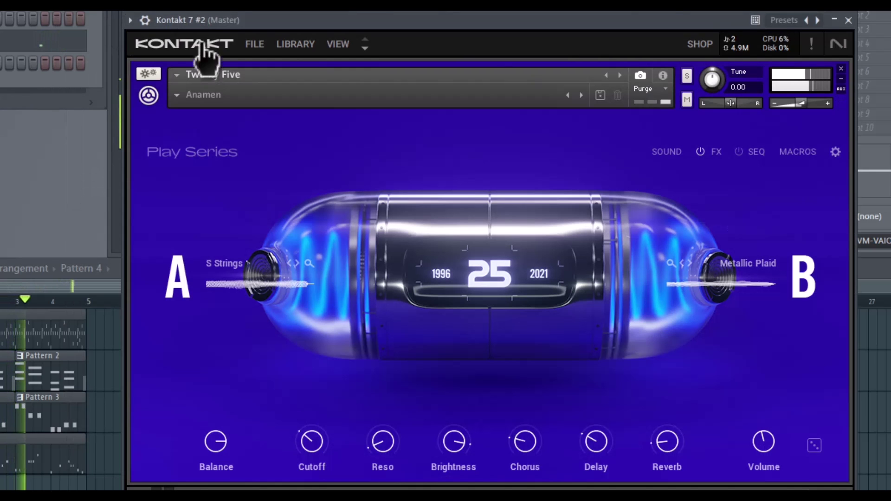
Audition the Bent Keys preset and the On The Streets preset from the Piano & Keys category
{"action": "left_click", "coordinate": [177, 94]}
{"action": "mouse_move", "coordinate": [216, 112]}
{"action": "left_click", "coordinate": [321, 130]}
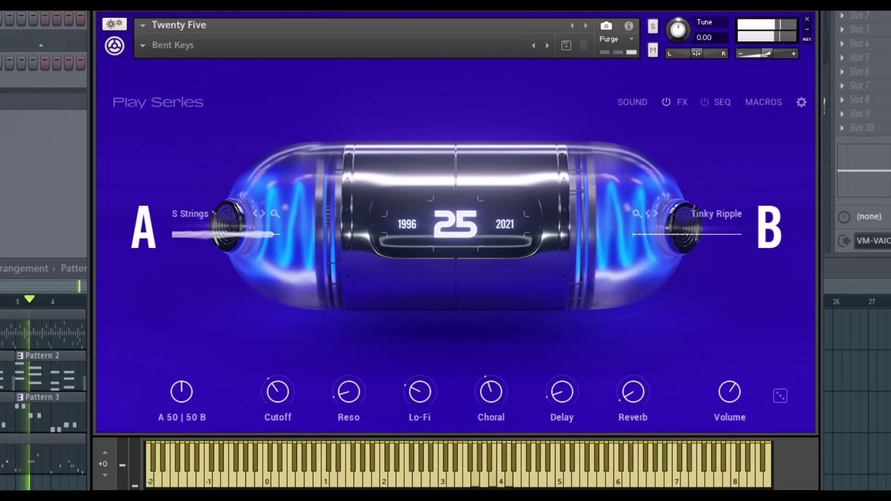
{"action": "left_click", "coordinate": [145, 46]}
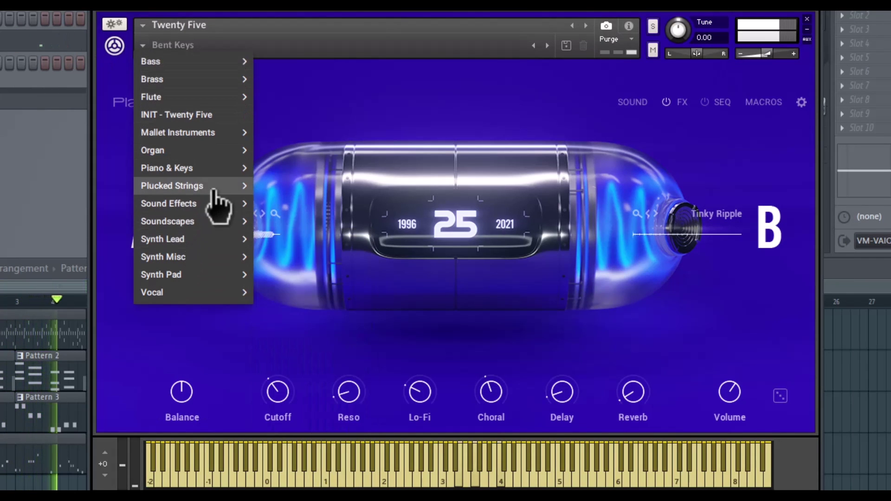
{"action": "mouse_move", "coordinate": [215, 172]}
{"action": "left_click", "coordinate": [302, 467]}
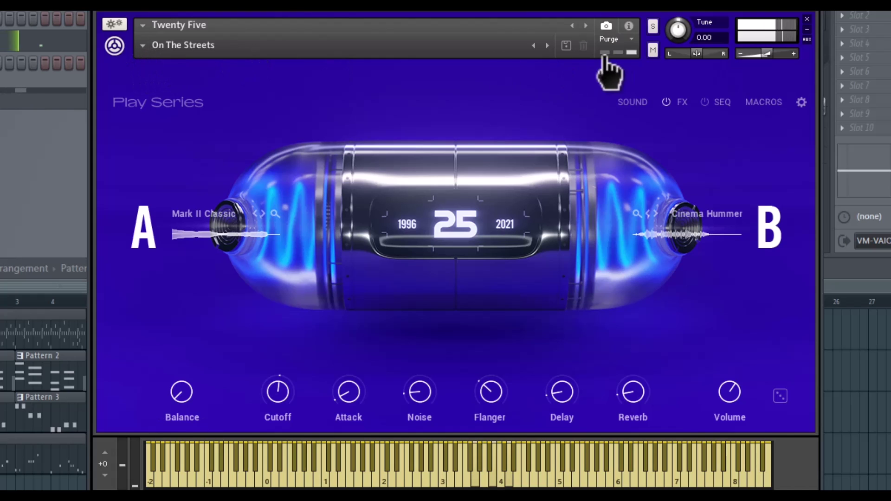
Step forward to the Sapinulate preset and back through On The Streets, Nerve and Lolli Pop Kids to audition them
{"action": "left_click", "coordinate": [548, 45]}
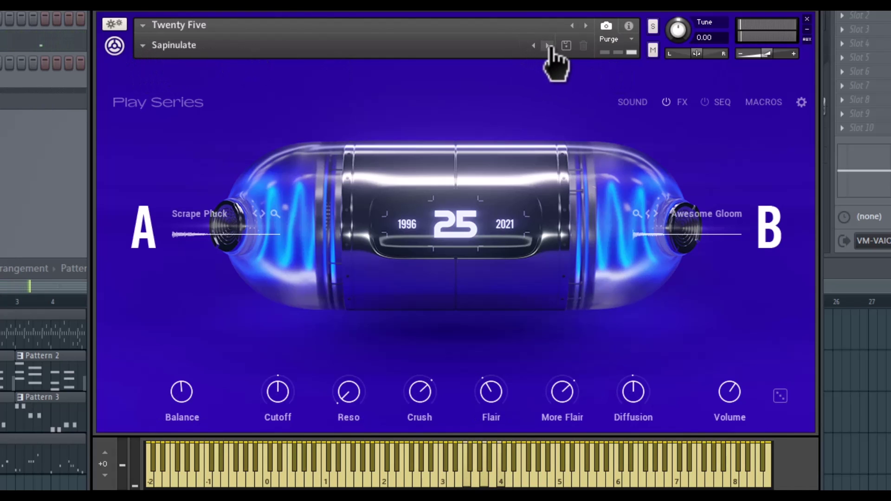
{"action": "mouse_move", "coordinate": [182, 392]}
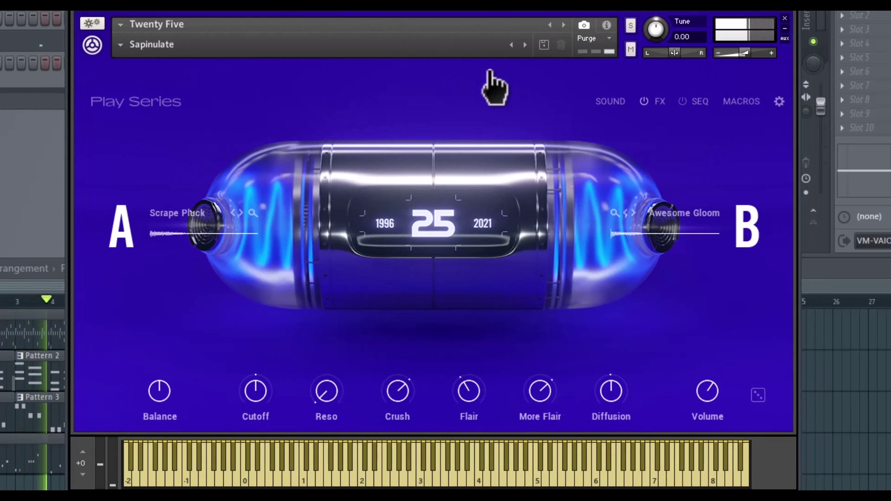
{"action": "left_click", "coordinate": [512, 45]}
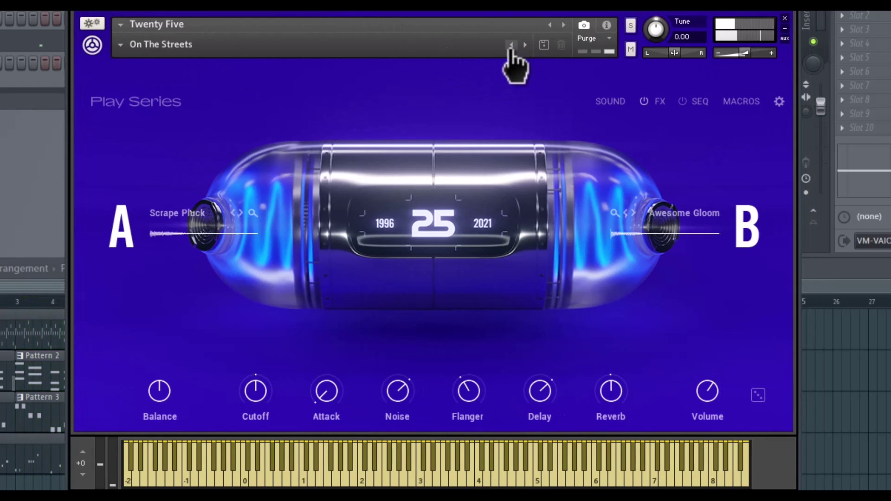
{"action": "left_click", "coordinate": [511, 45]}
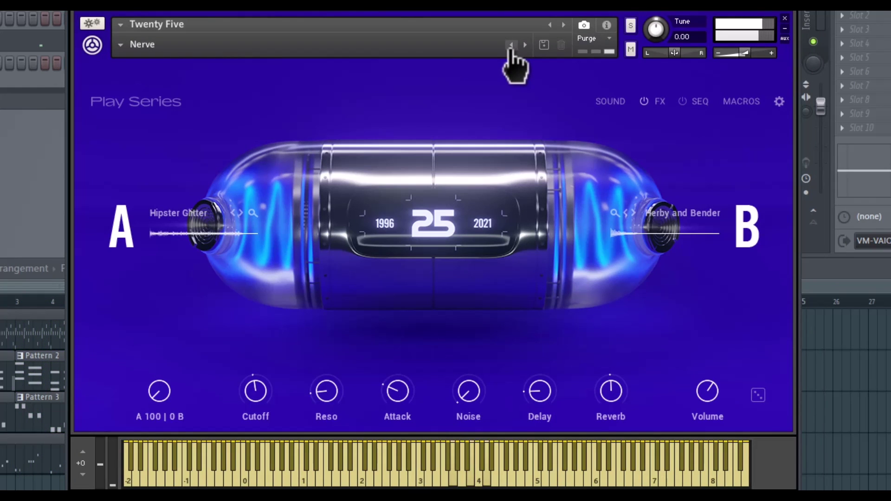
{"action": "left_click", "coordinate": [511, 45]}
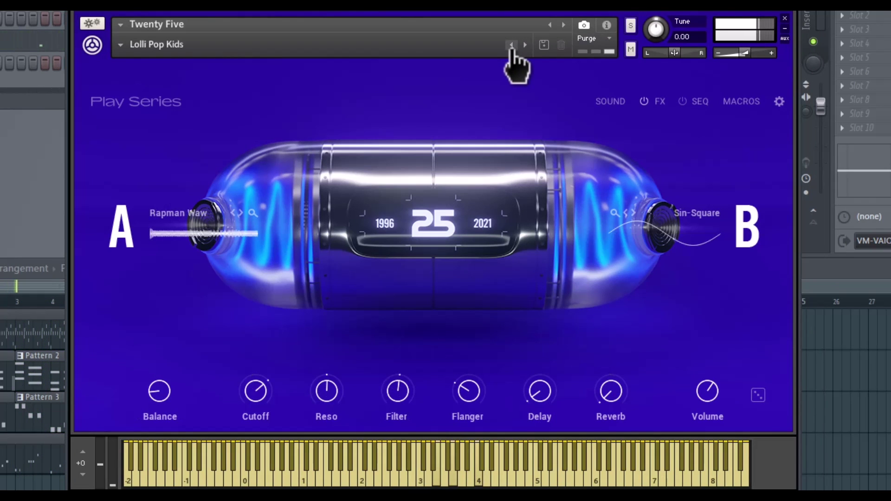
{"action": "left_click", "coordinate": [511, 44]}
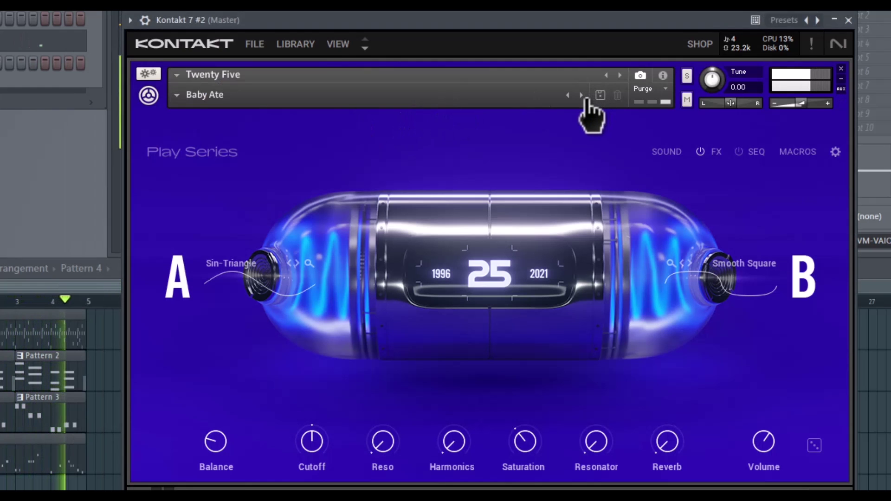
Continue auditioning presets from Baby Ate, including Future Was Yesterday and Voiciferous
{"action": "left_click", "coordinate": [582, 95]}
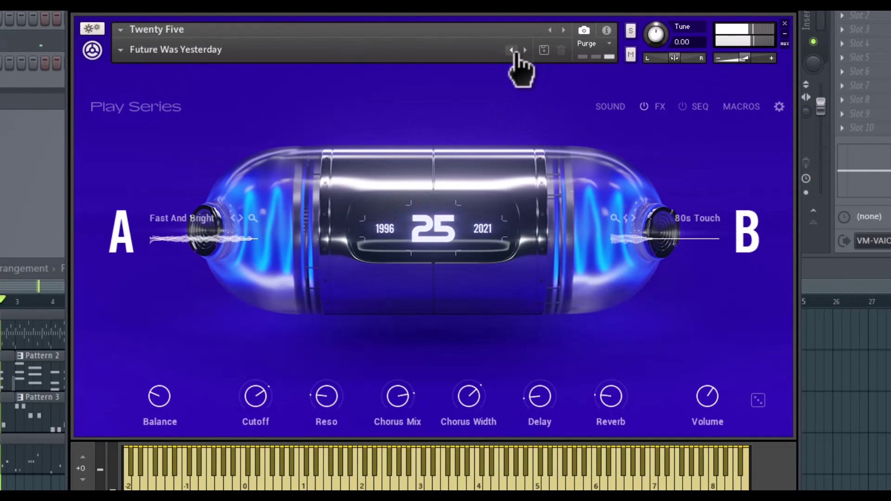
{"action": "left_click", "coordinate": [512, 50]}
{"action": "left_click", "coordinate": [512, 50]}
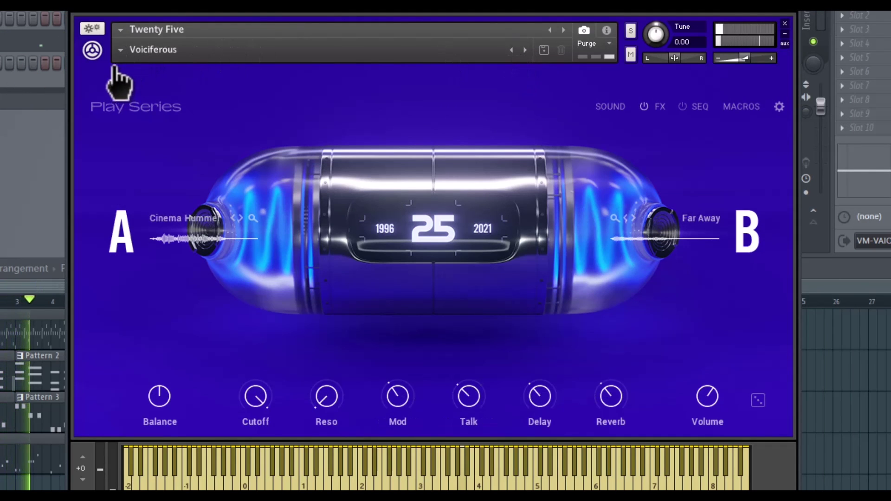
Load Breath Of The Wild from the Plucked Strings category and step through Broken Strings and Cave Tar to the Come Lately preset
{"action": "left_click", "coordinate": [120, 49]}
{"action": "mouse_move", "coordinate": [179, 190]}
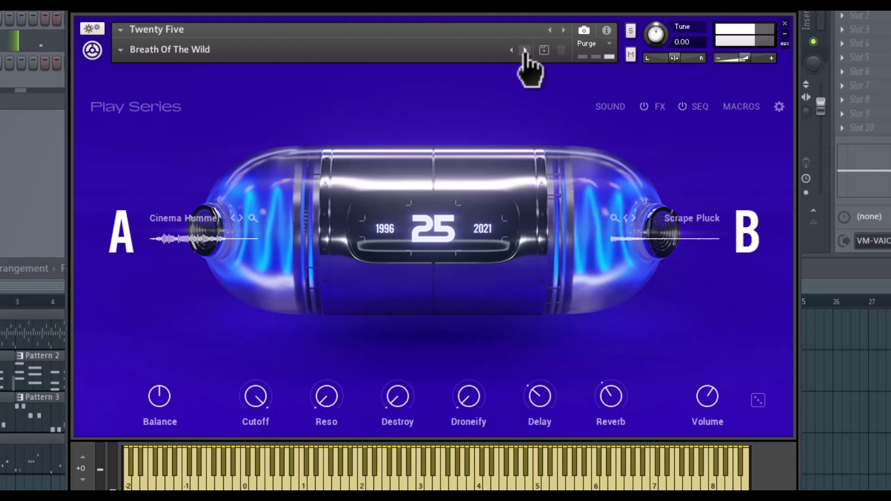
{"action": "left_click", "coordinate": [525, 50]}
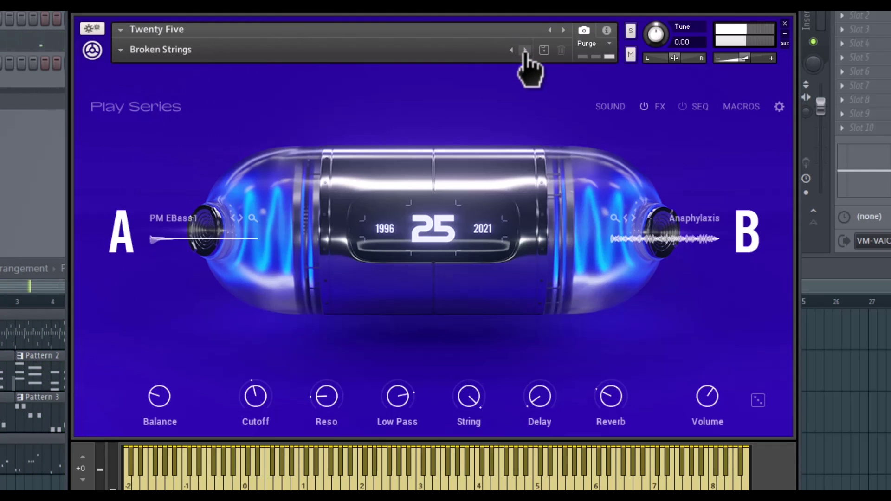
{"action": "left_click", "coordinate": [525, 51]}
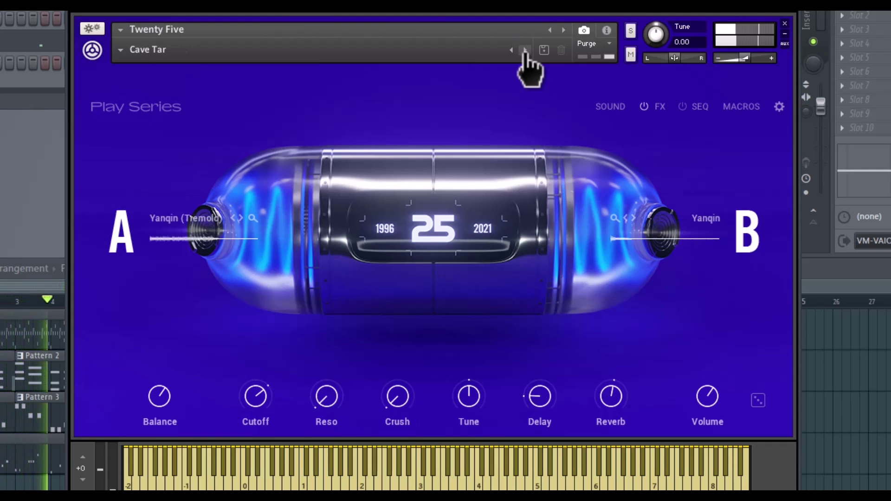
{"action": "left_click", "coordinate": [525, 50]}
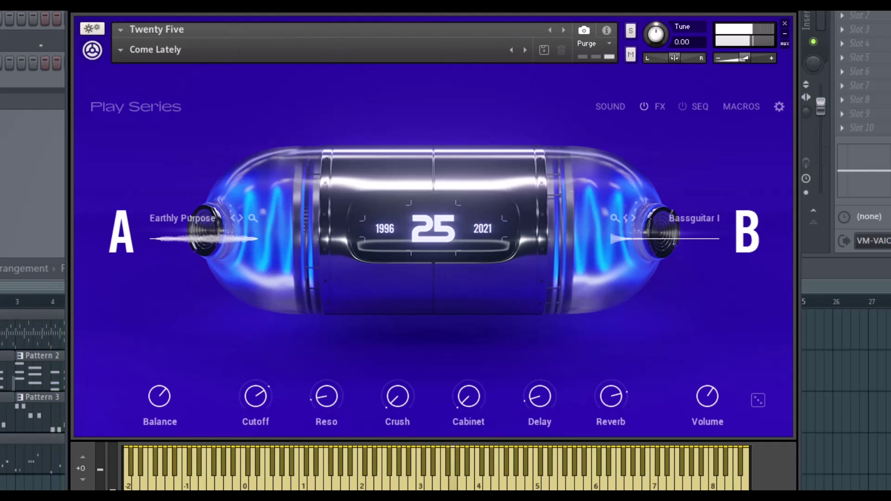